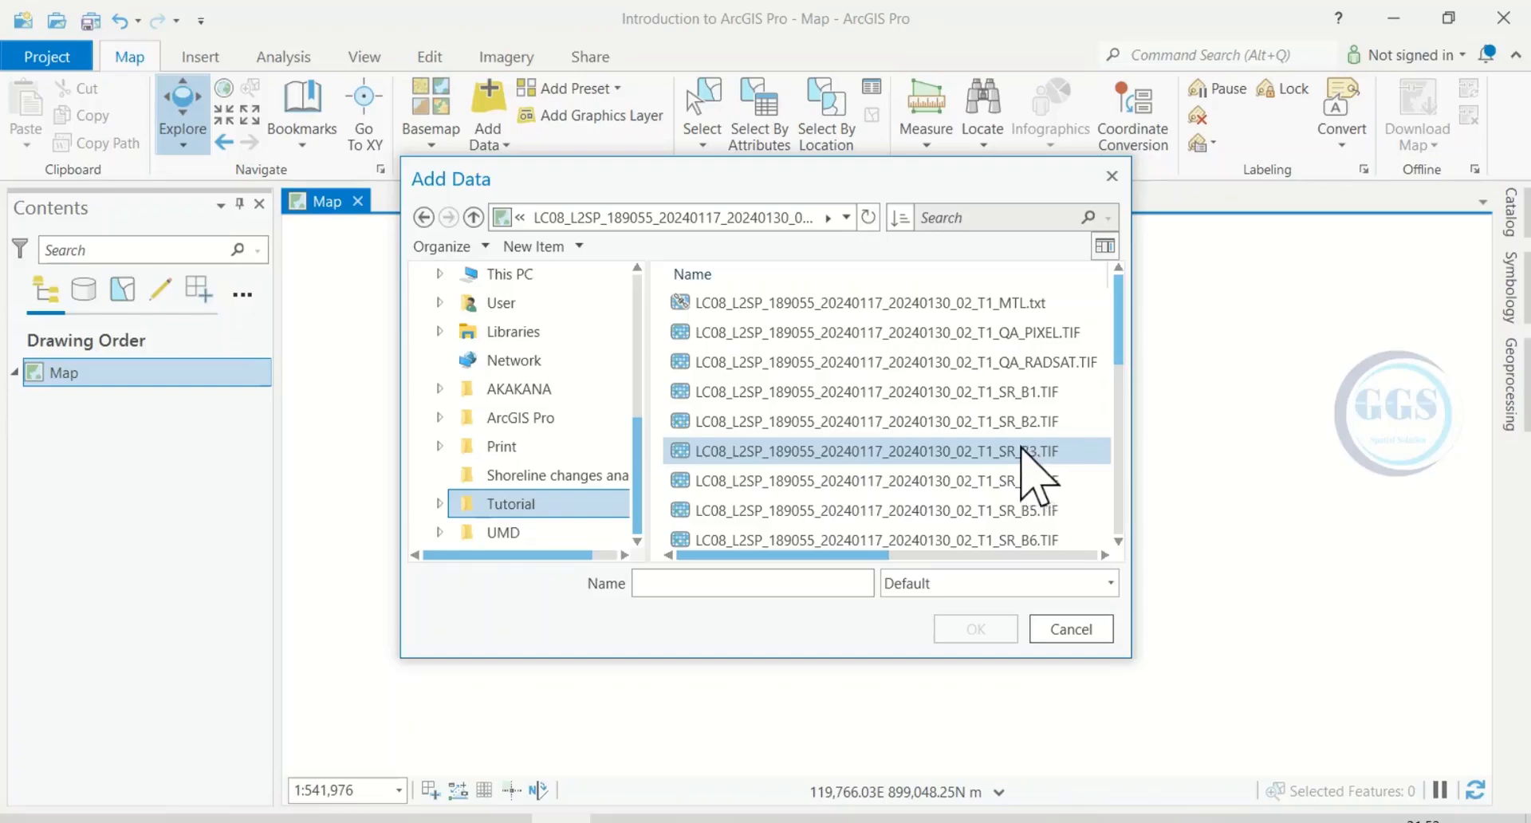
Add the seven Landsat surface reflectance rasters, SR_B1.TIF through SR_B7.TIF, to the map
{"action": "left_click", "coordinate": [983, 392]}
{"action": "scroll", "coordinate": [1037, 447], "scroll_direction": "down", "scroll_amount": 1}
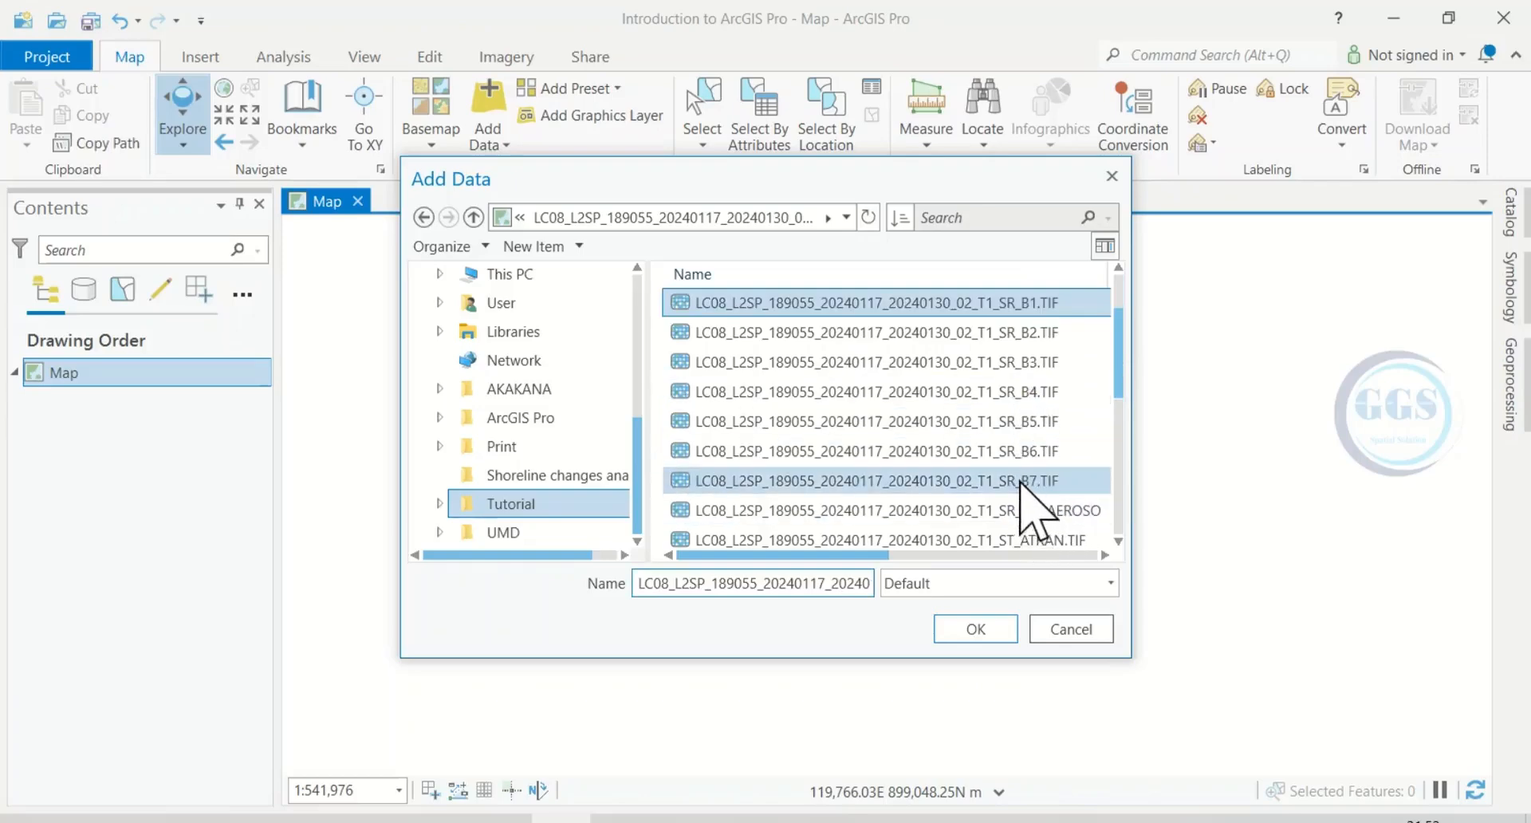
{"action": "left_click", "coordinate": [1020, 482], "text": "shift"}
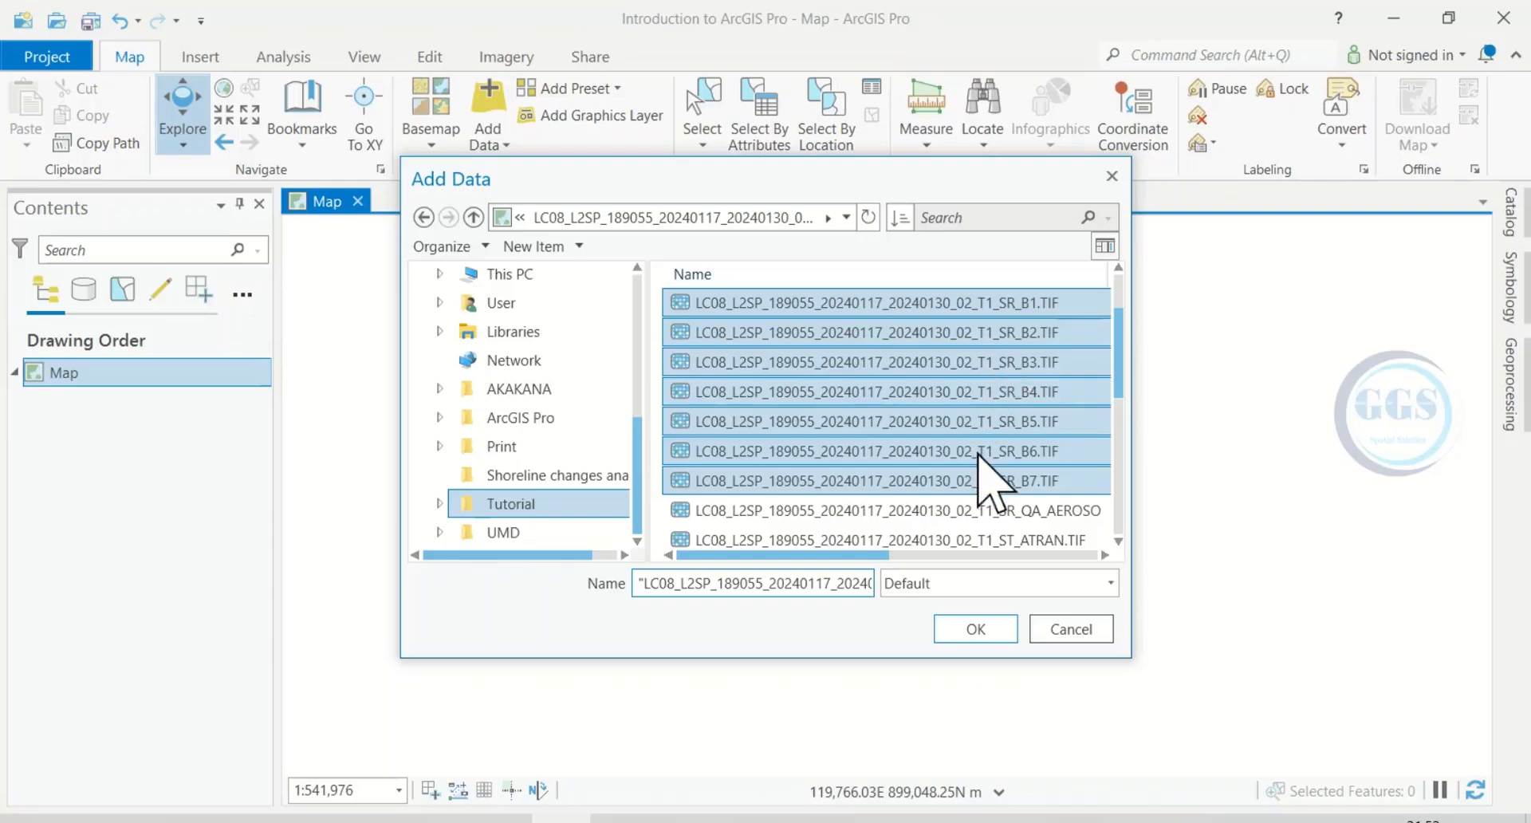
{"action": "left_click", "coordinate": [976, 629]}
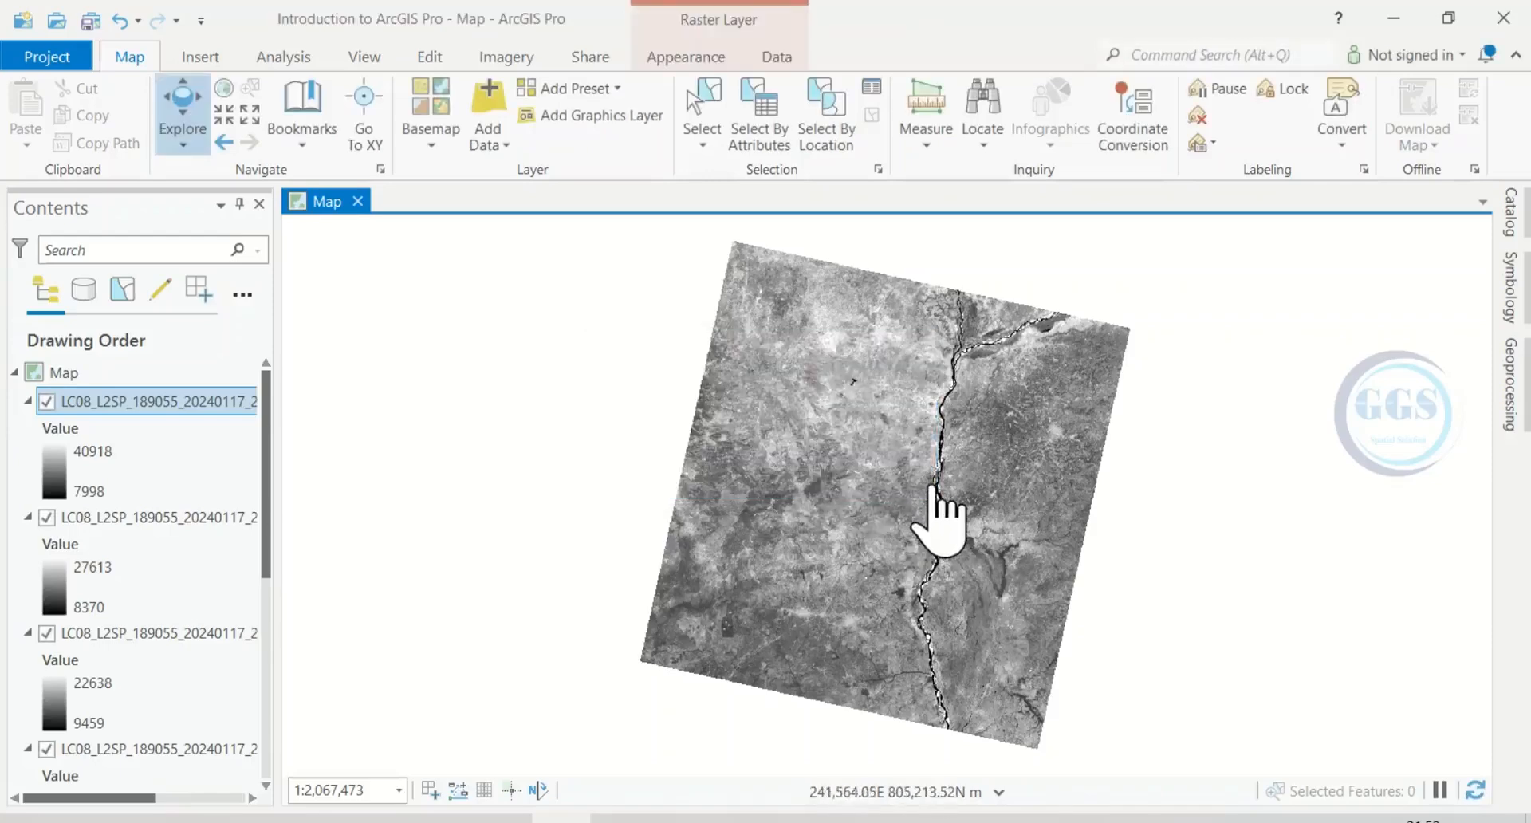
{"action": "scroll", "coordinate": [930, 510], "scroll_direction": "up", "scroll_amount": 2}
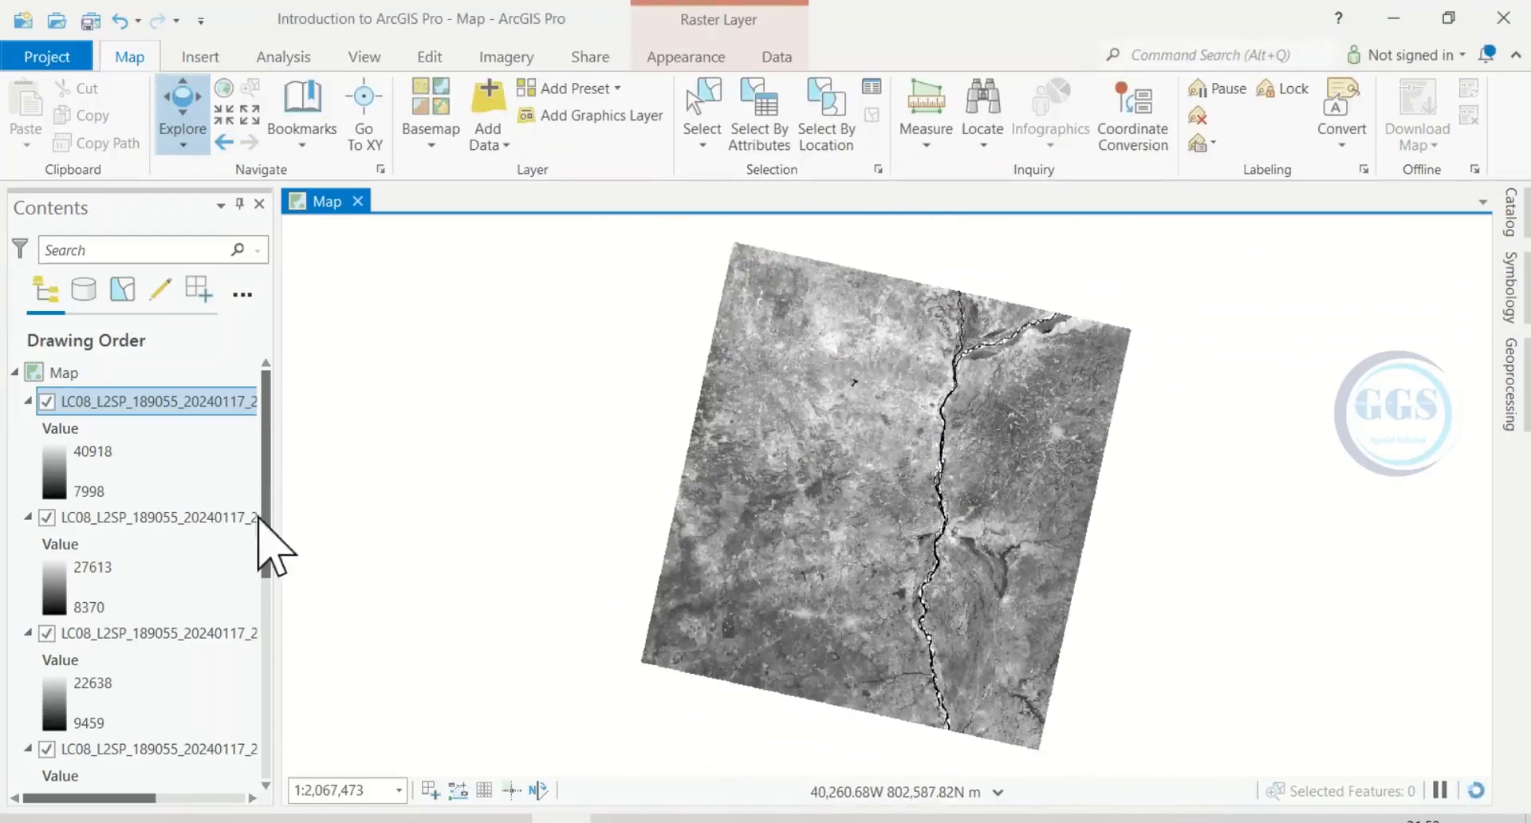
{"action": "scroll", "coordinate": [191, 455], "scroll_direction": "down", "scroll_amount": 2}
{"action": "scroll", "coordinate": [185, 435], "scroll_direction": "down", "scroll_amount": 4}
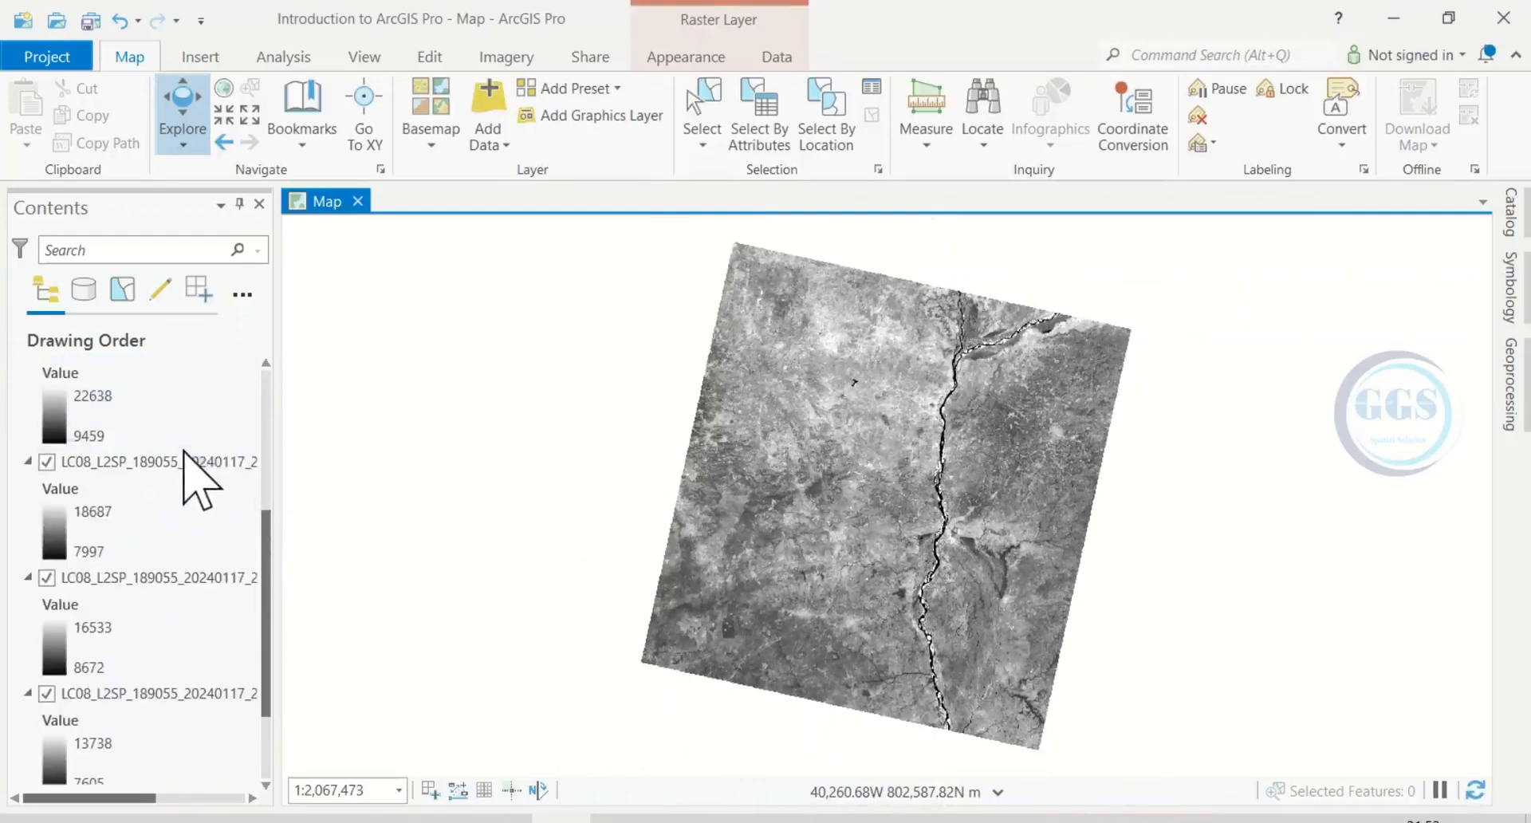
{"action": "scroll", "coordinate": [223, 543], "scroll_direction": "up", "scroll_amount": 6}
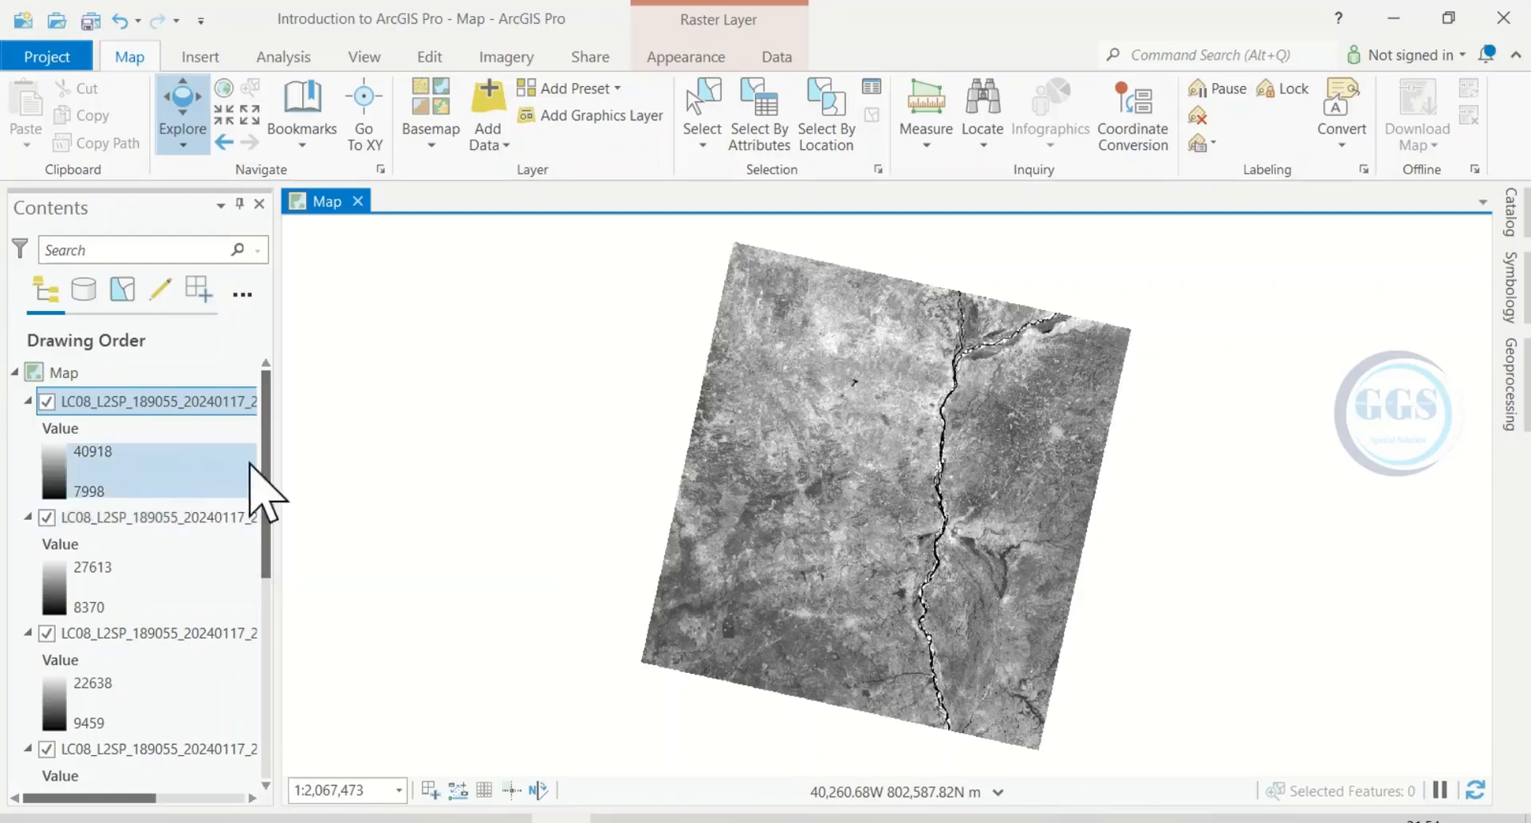
Open the Composite Bands raster function from the Data Management category
{"action": "left_click", "coordinate": [509, 57]}
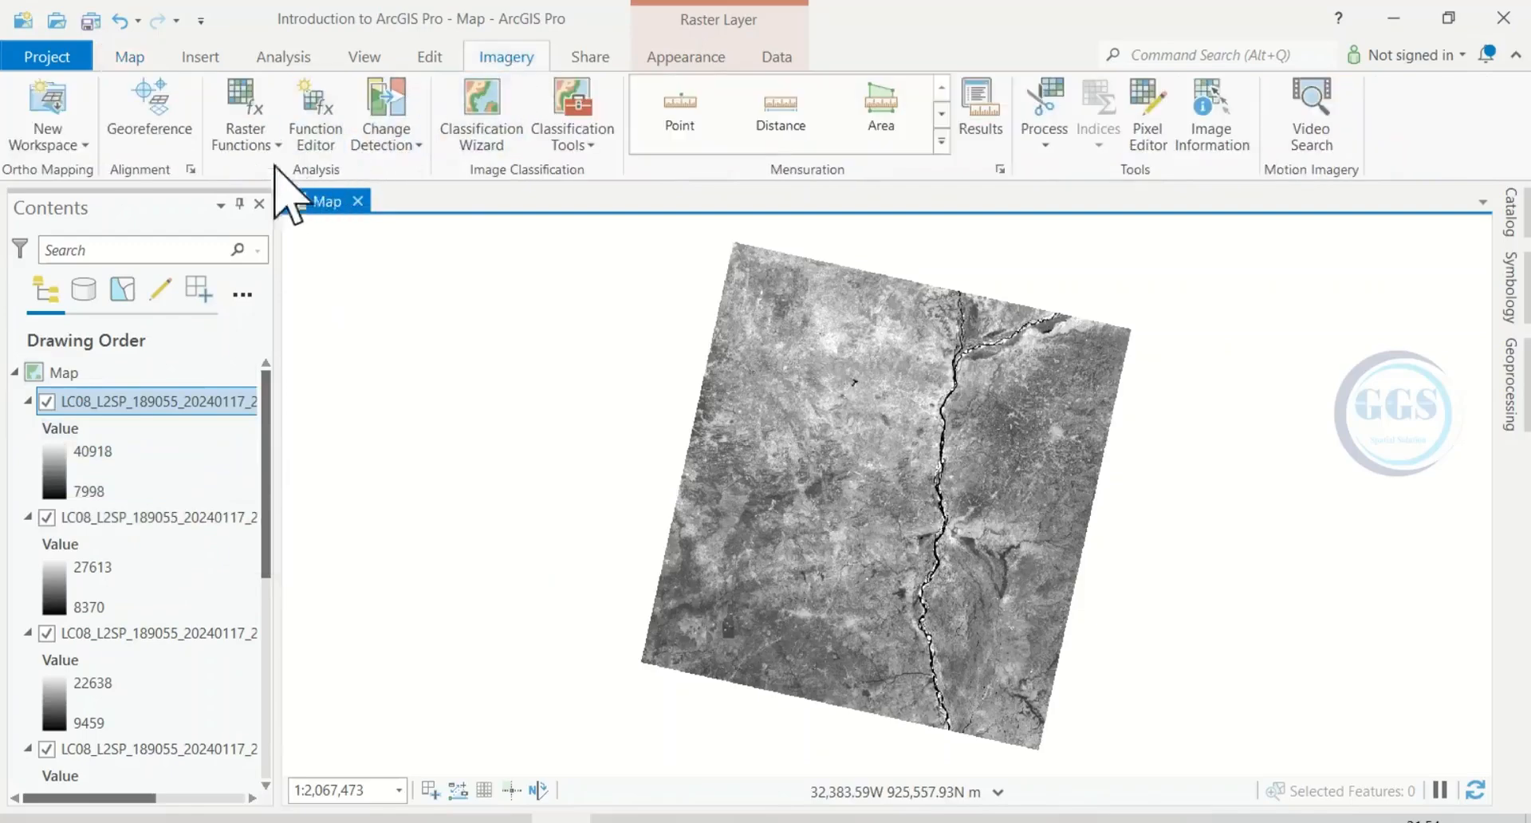
{"action": "left_click", "coordinate": [241, 100]}
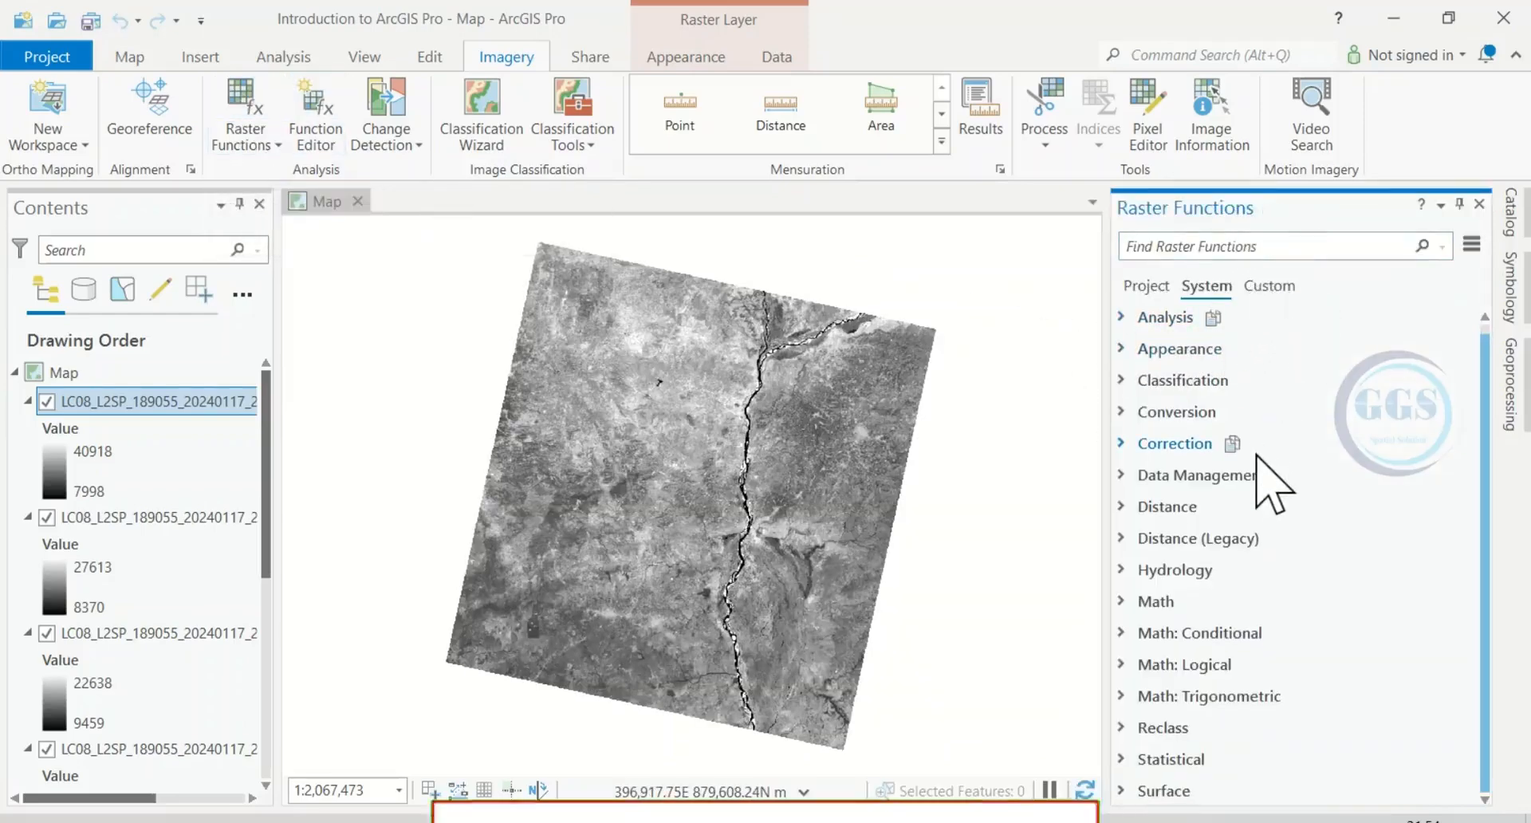
{"action": "scroll", "coordinate": [1274, 615], "scroll_direction": "down", "scroll_amount": 1}
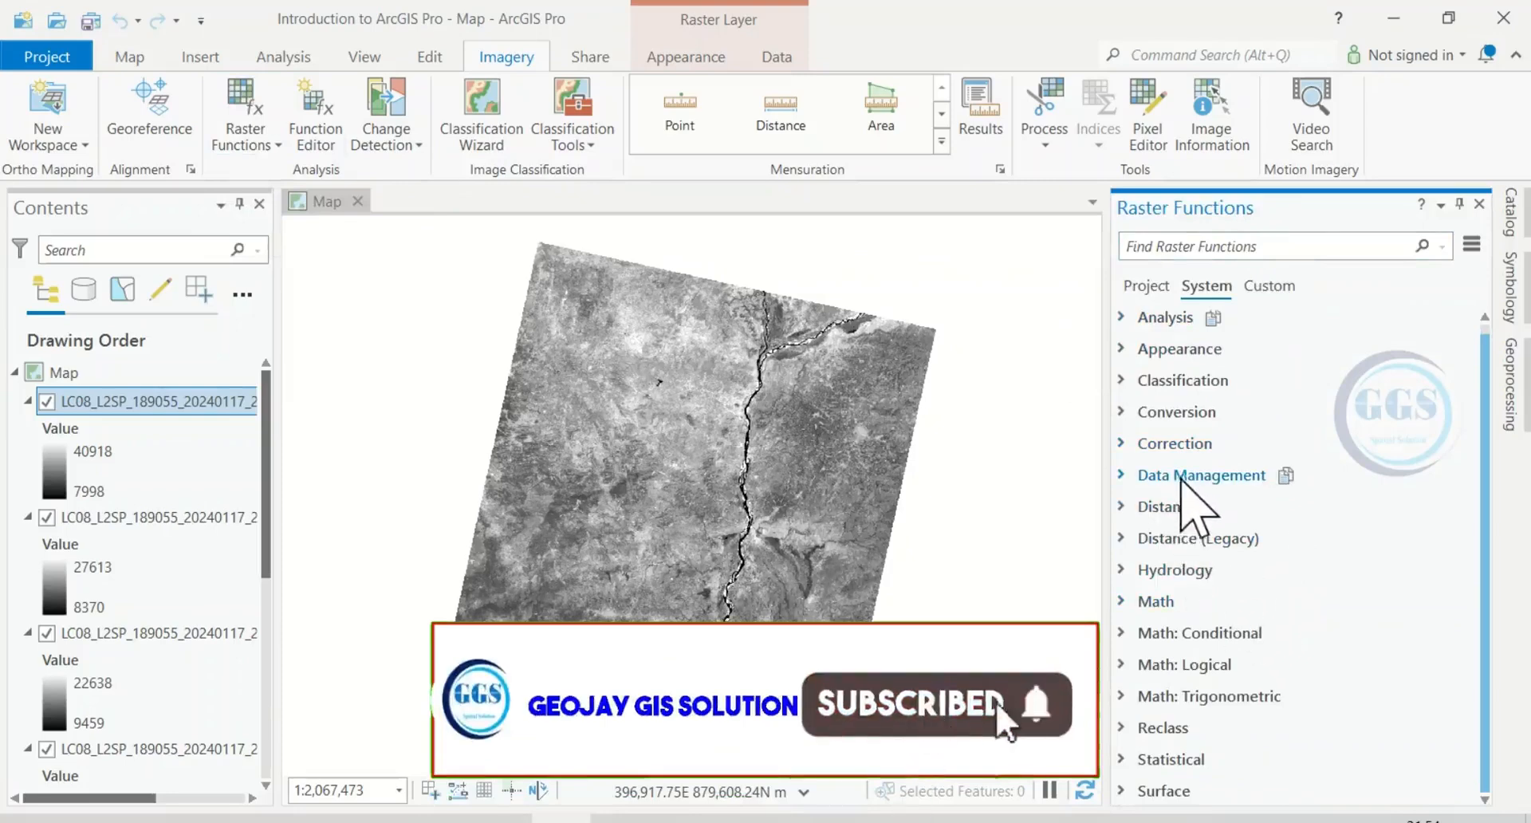
{"action": "left_click", "coordinate": [1124, 476]}
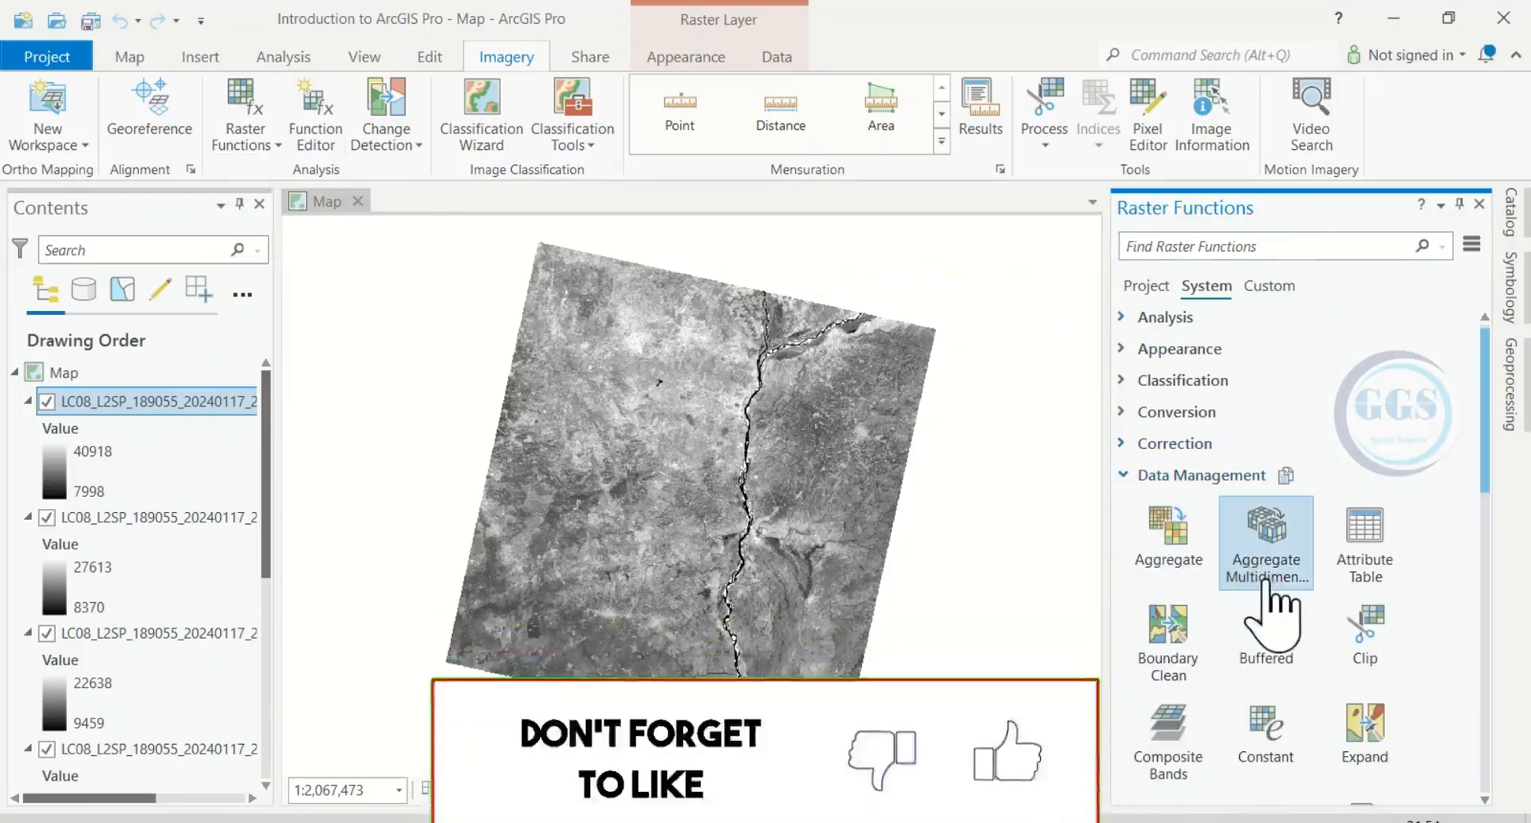
{"action": "scroll", "coordinate": [1276, 607], "scroll_direction": "down", "scroll_amount": 3}
{"action": "scroll", "coordinate": [1288, 630], "scroll_direction": "down", "scroll_amount": 1}
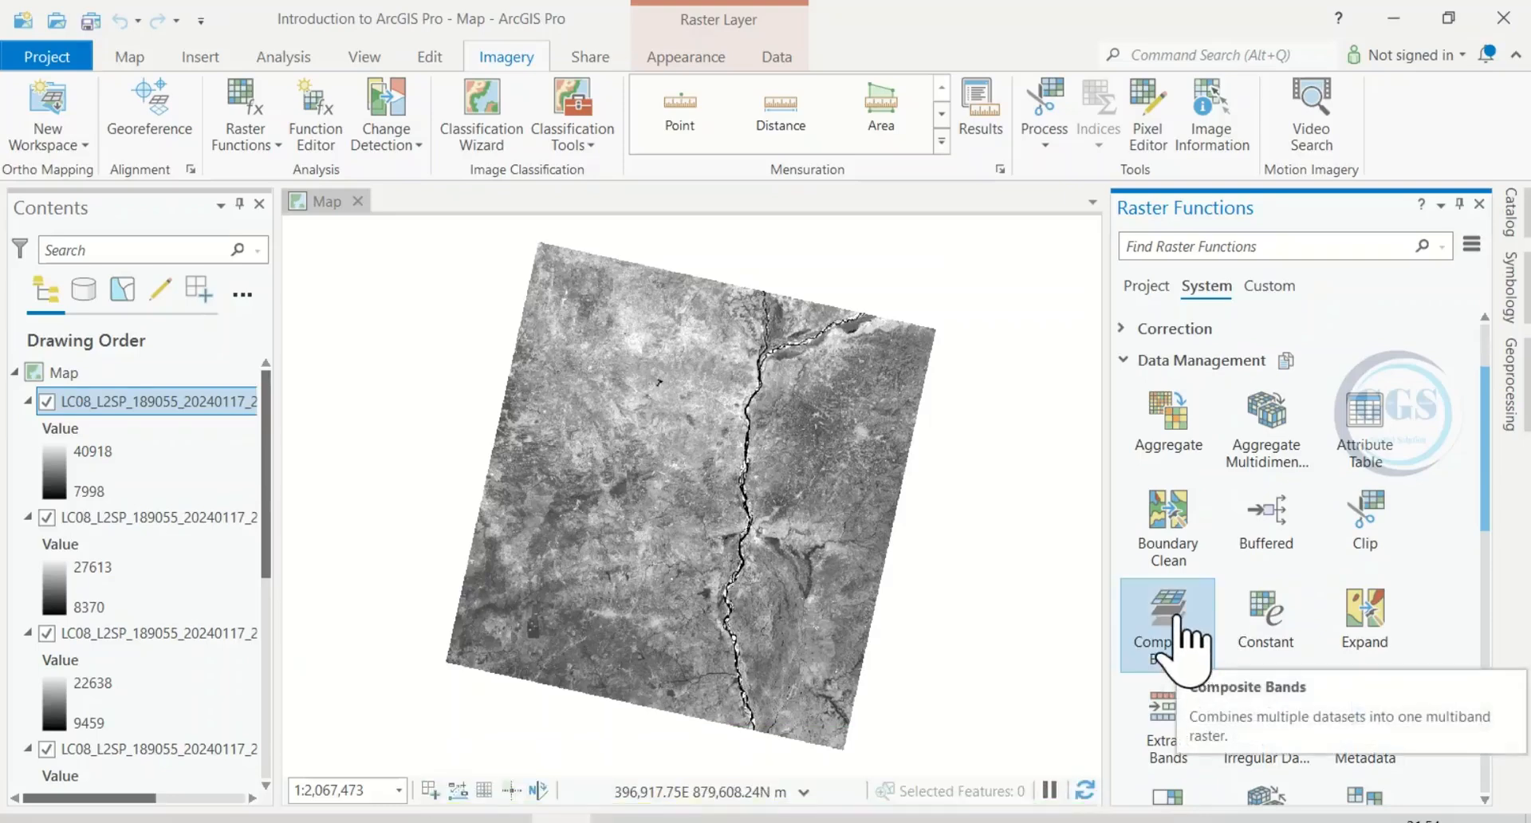
{"action": "left_click", "coordinate": [1183, 630]}
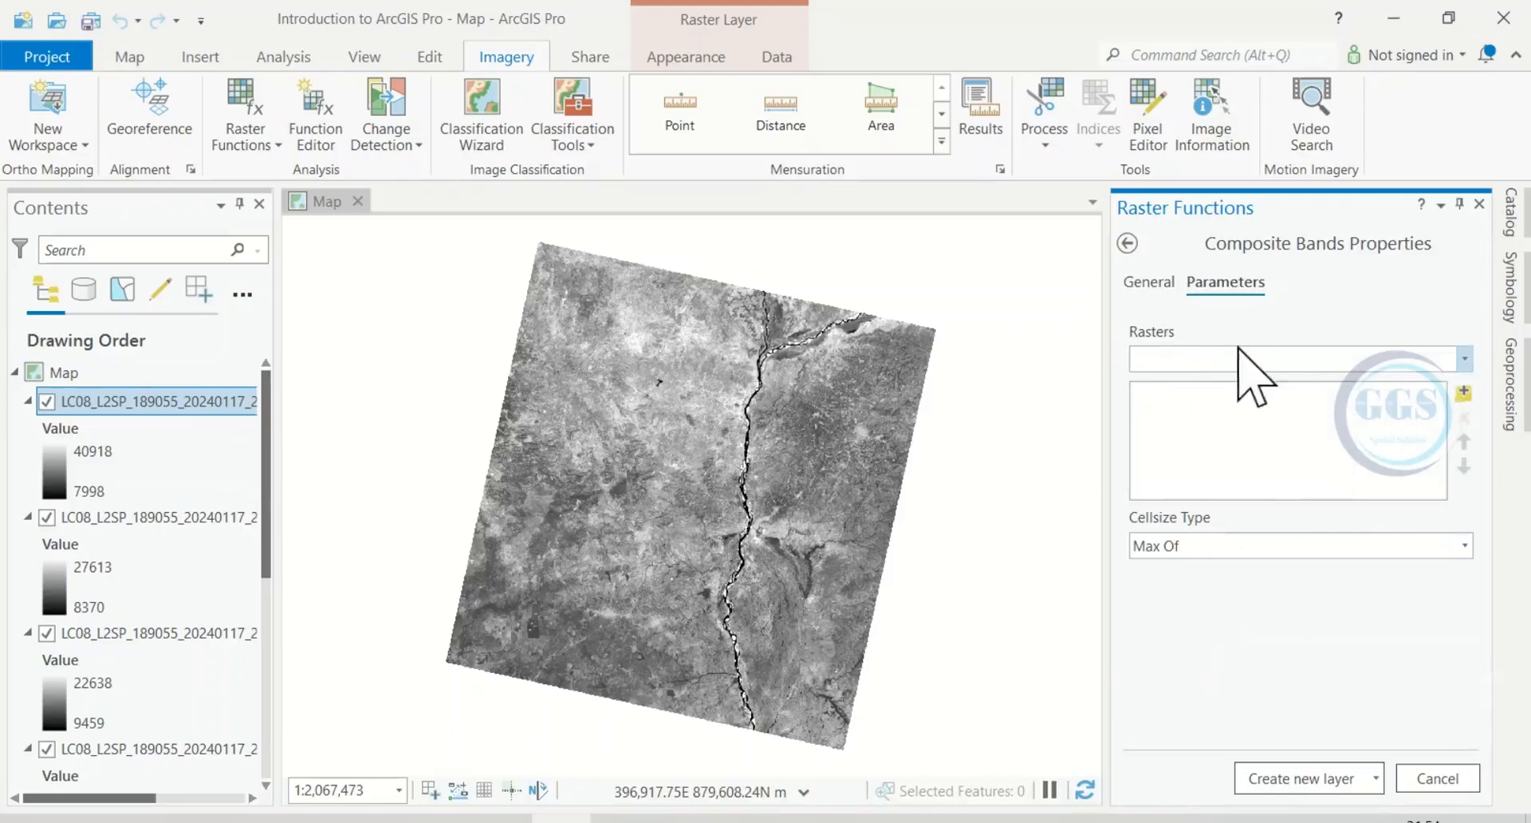
Add the SR_B1 through SR_B7 rasters in ascending order as the inputs of the Composite Bands function
{"action": "left_click", "coordinate": [1465, 360]}
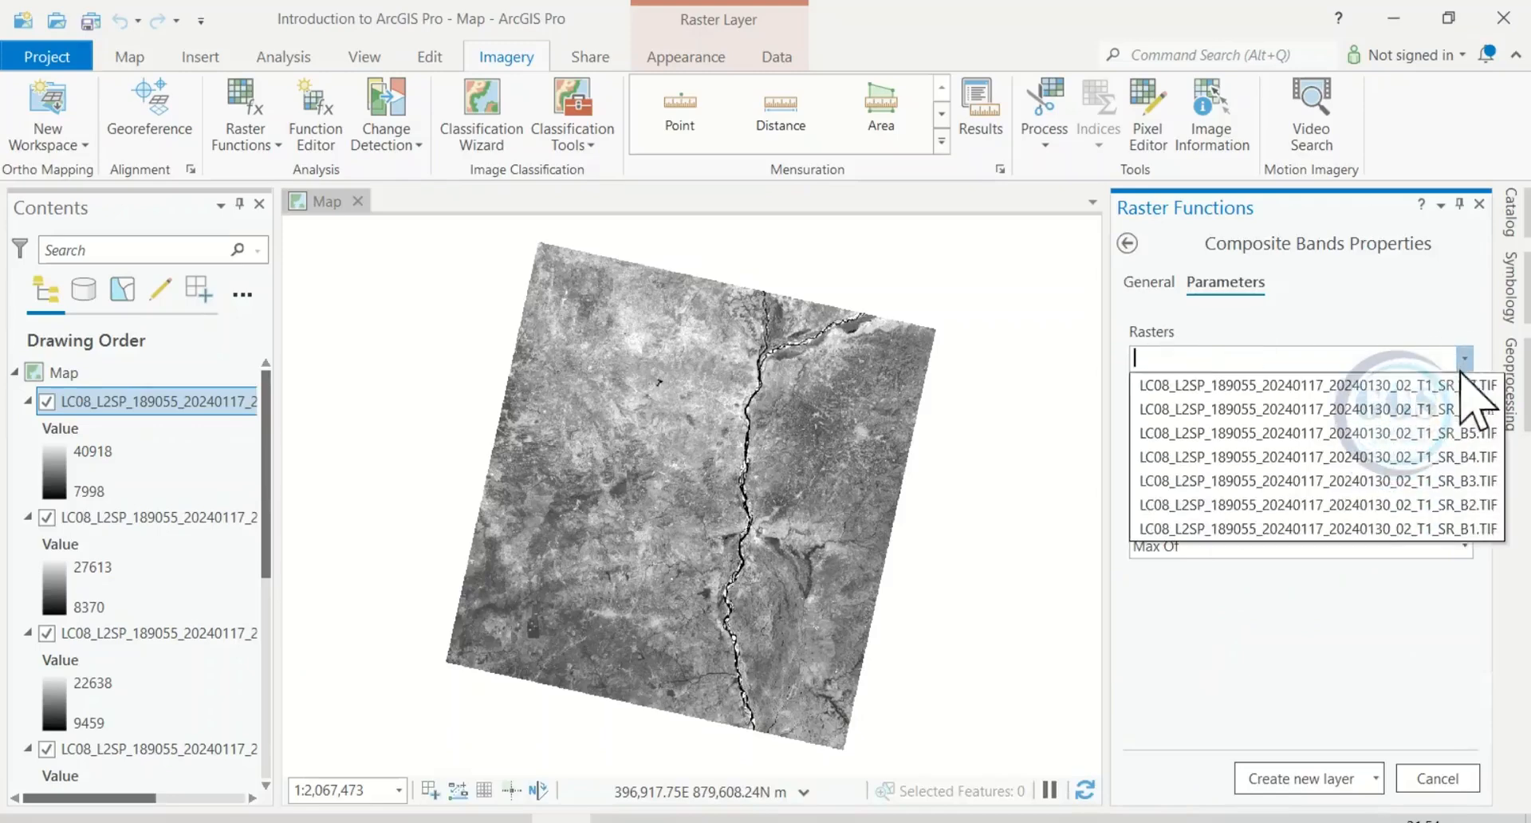
{"action": "left_click", "coordinate": [1437, 535]}
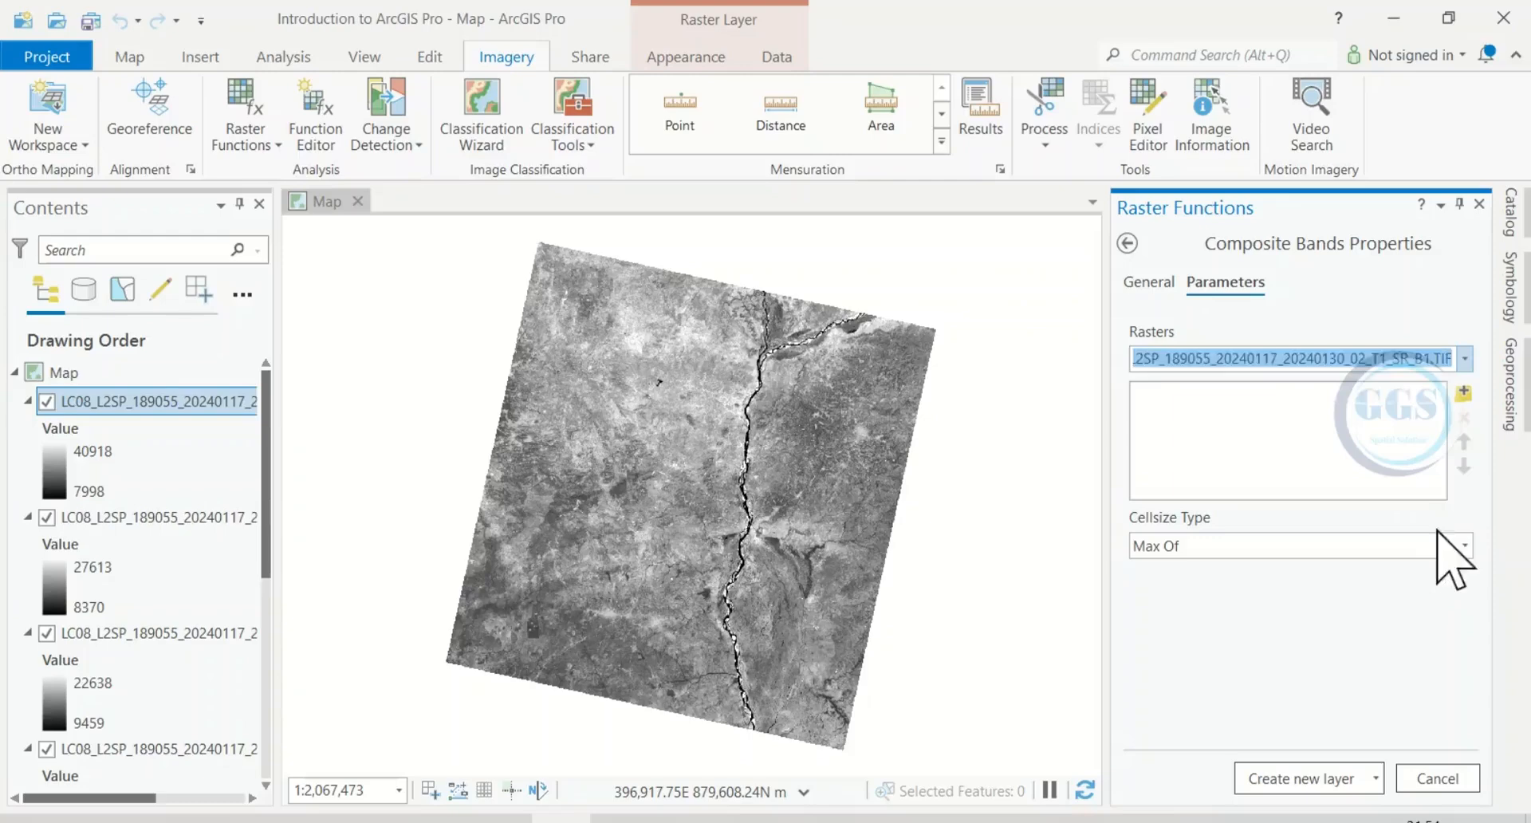
{"action": "left_click", "coordinate": [1466, 359]}
{"action": "left_click", "coordinate": [1441, 507]}
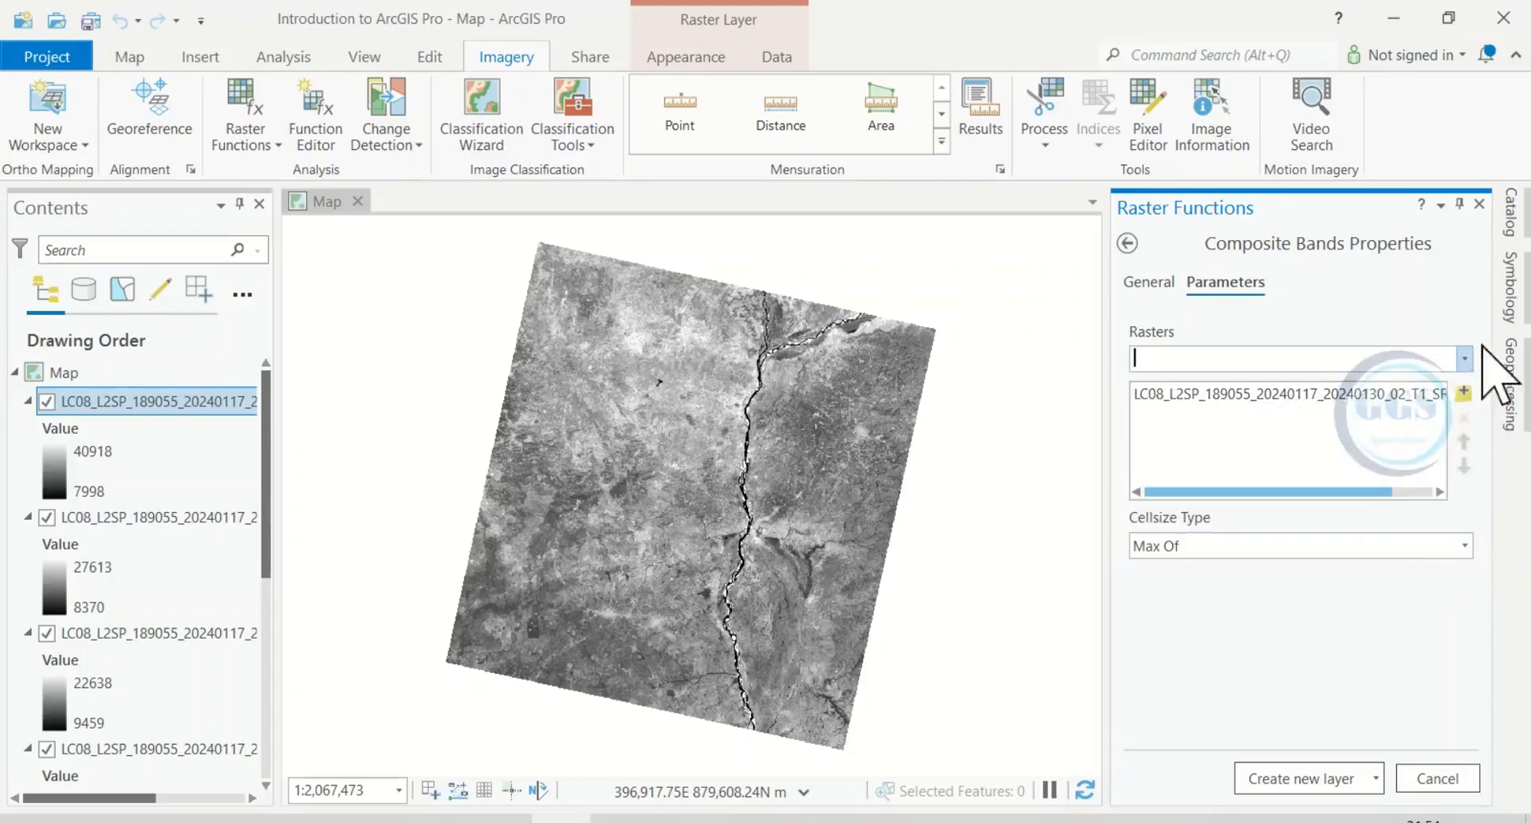
{"action": "left_click", "coordinate": [1466, 359]}
{"action": "left_click", "coordinate": [1456, 523]}
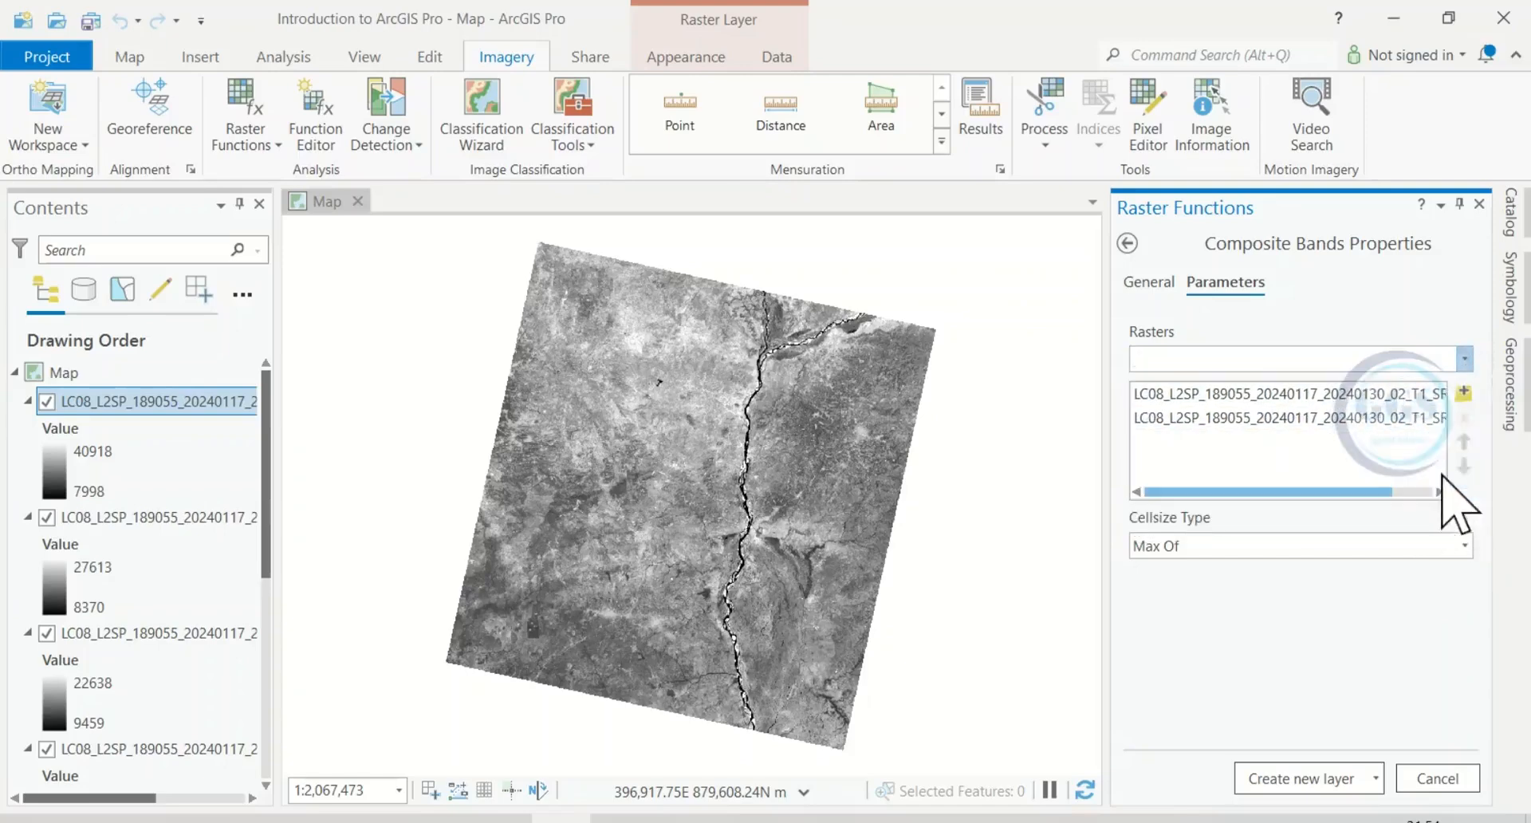
{"action": "left_click", "coordinate": [1465, 359]}
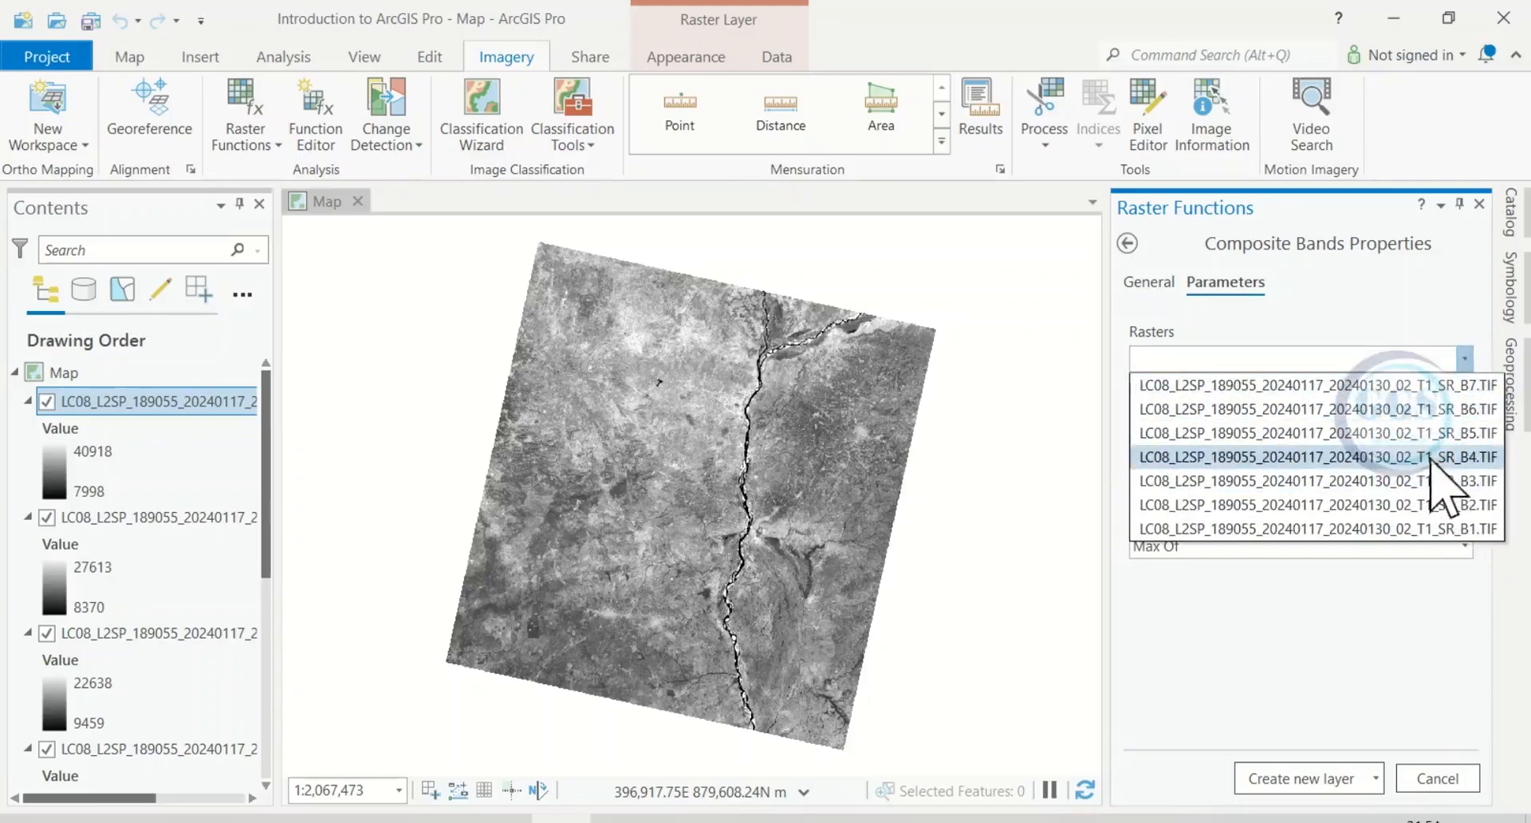
{"action": "left_click", "coordinate": [1433, 457]}
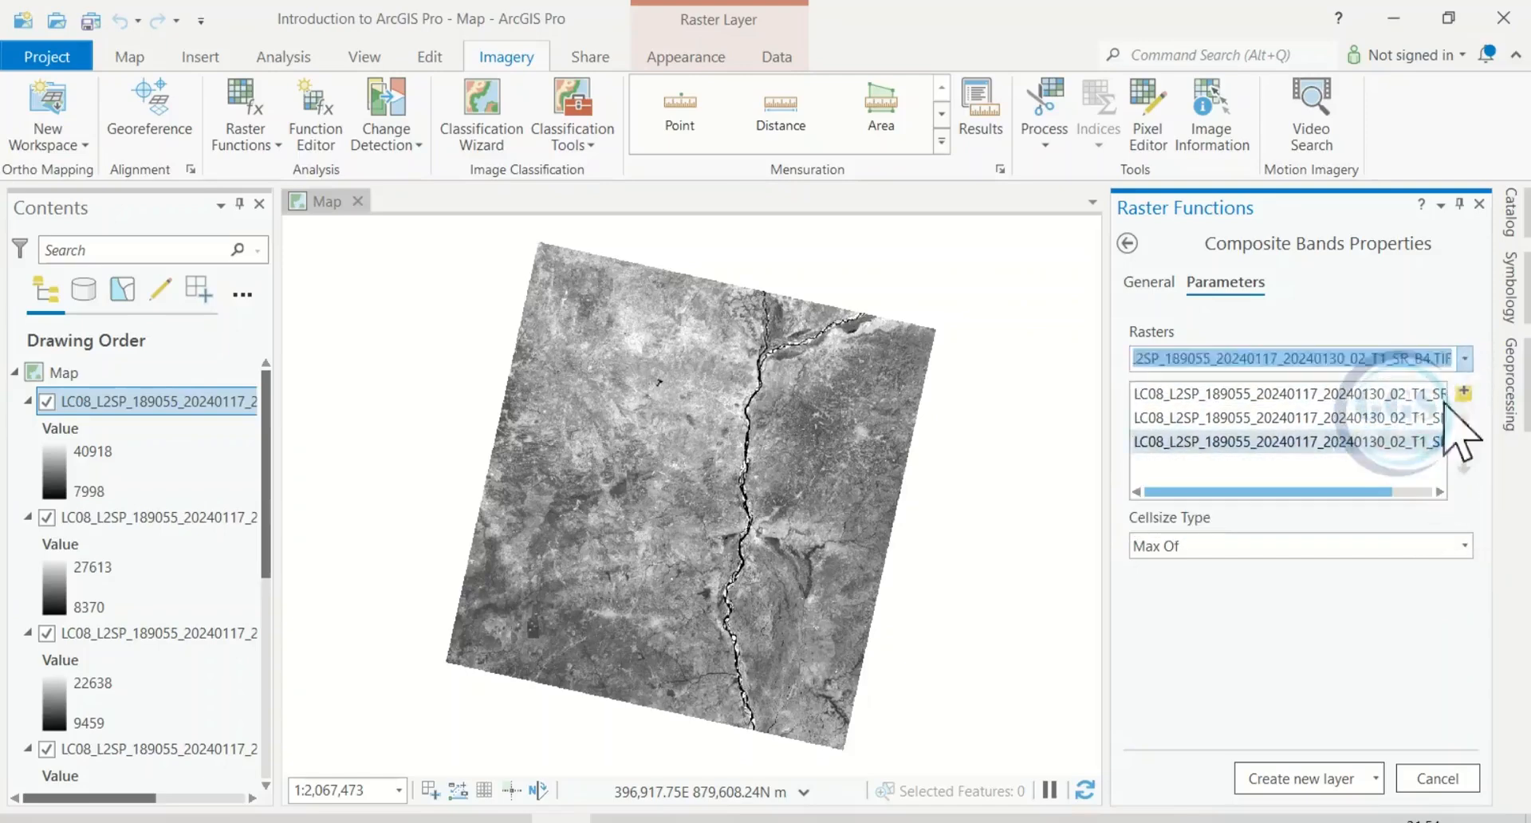
{"action": "left_click", "coordinate": [1466, 358]}
{"action": "left_click", "coordinate": [1457, 465]}
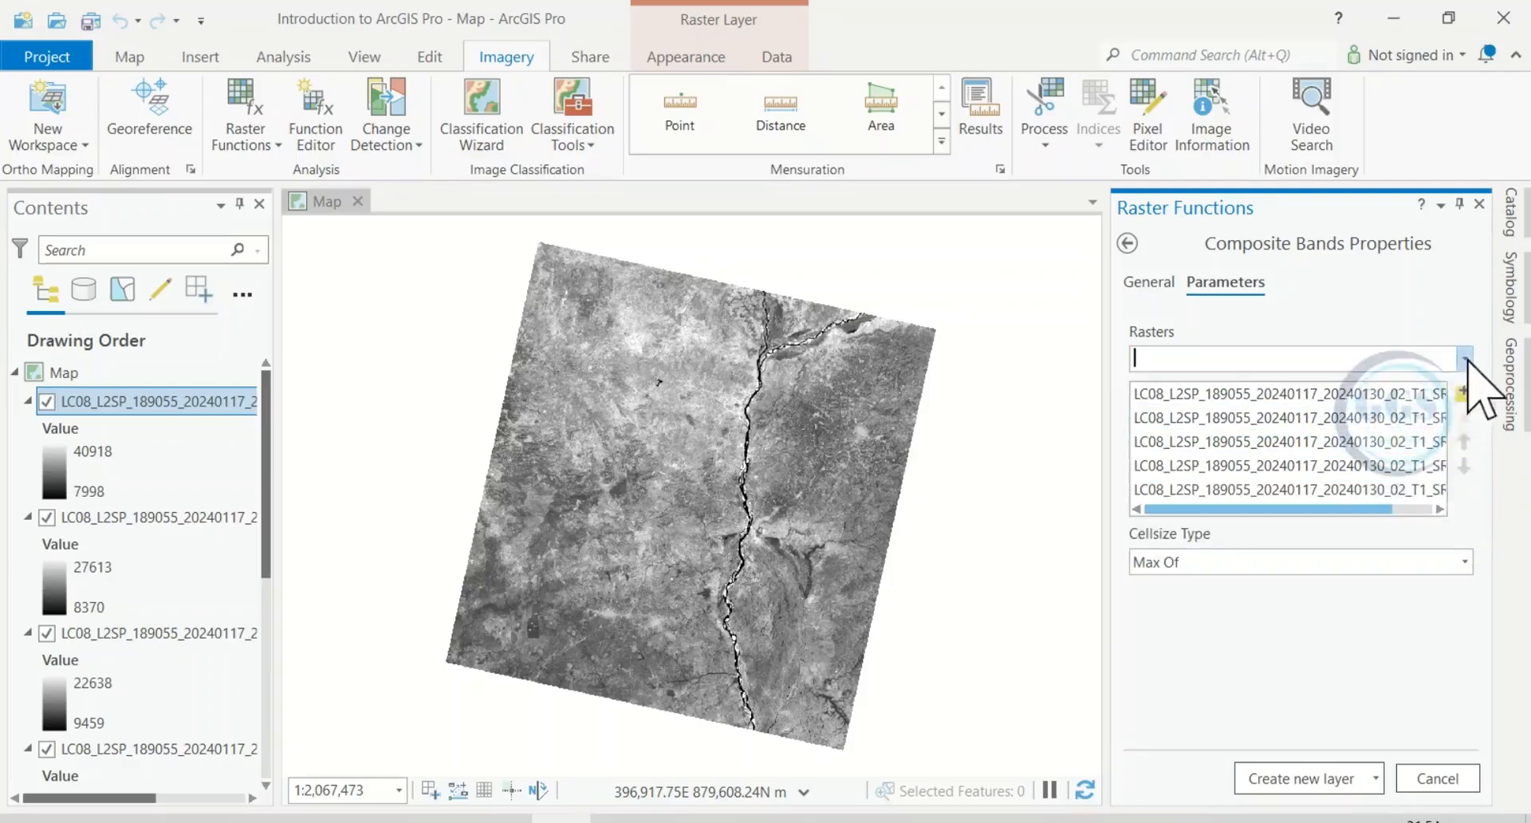
{"action": "left_click", "coordinate": [1465, 359]}
{"action": "left_click", "coordinate": [1460, 437]}
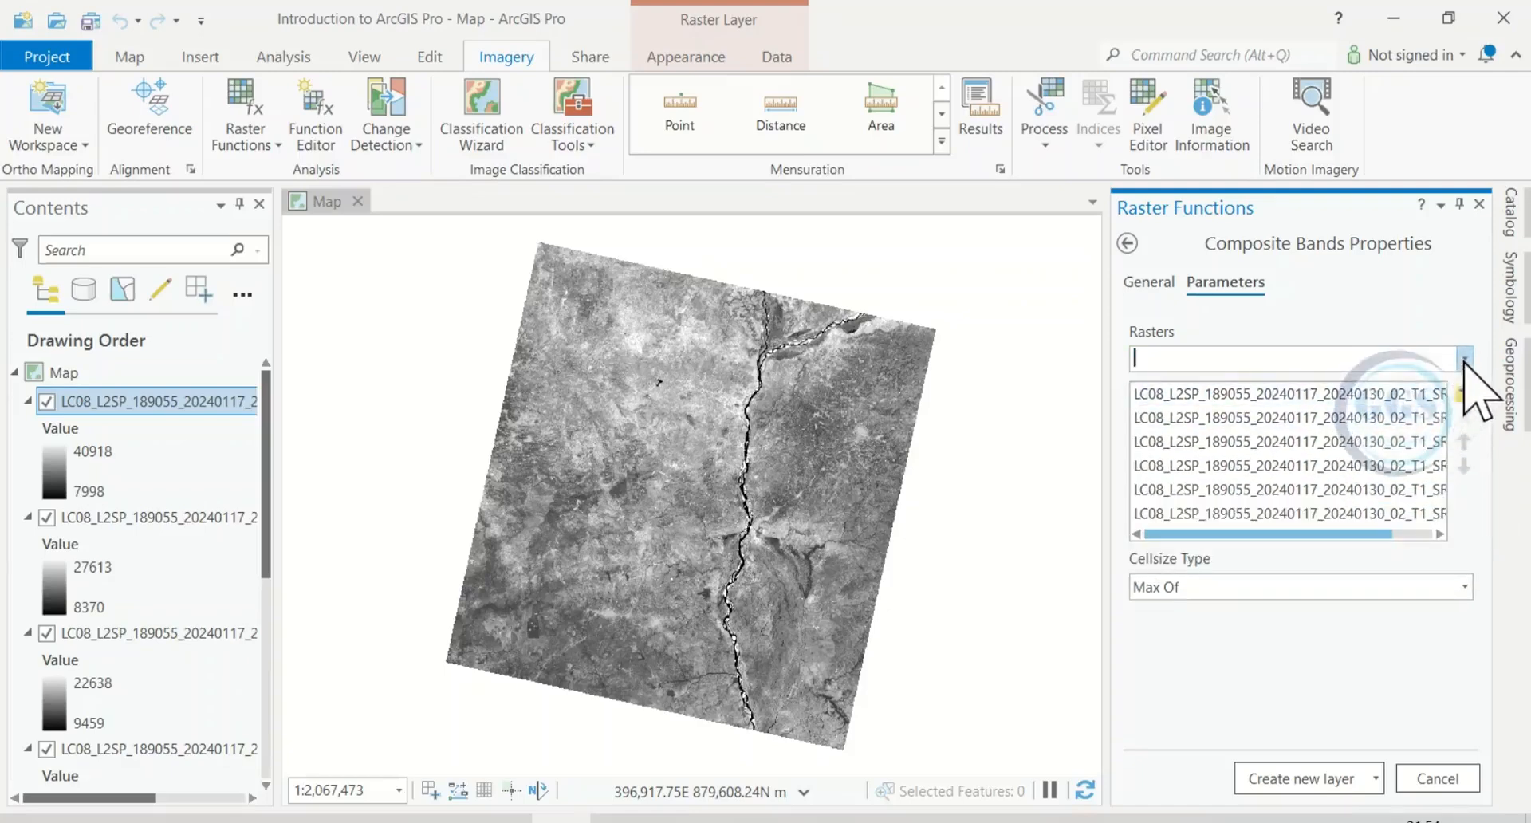
{"action": "left_click", "coordinate": [1466, 361]}
{"action": "left_click", "coordinate": [1462, 413]}
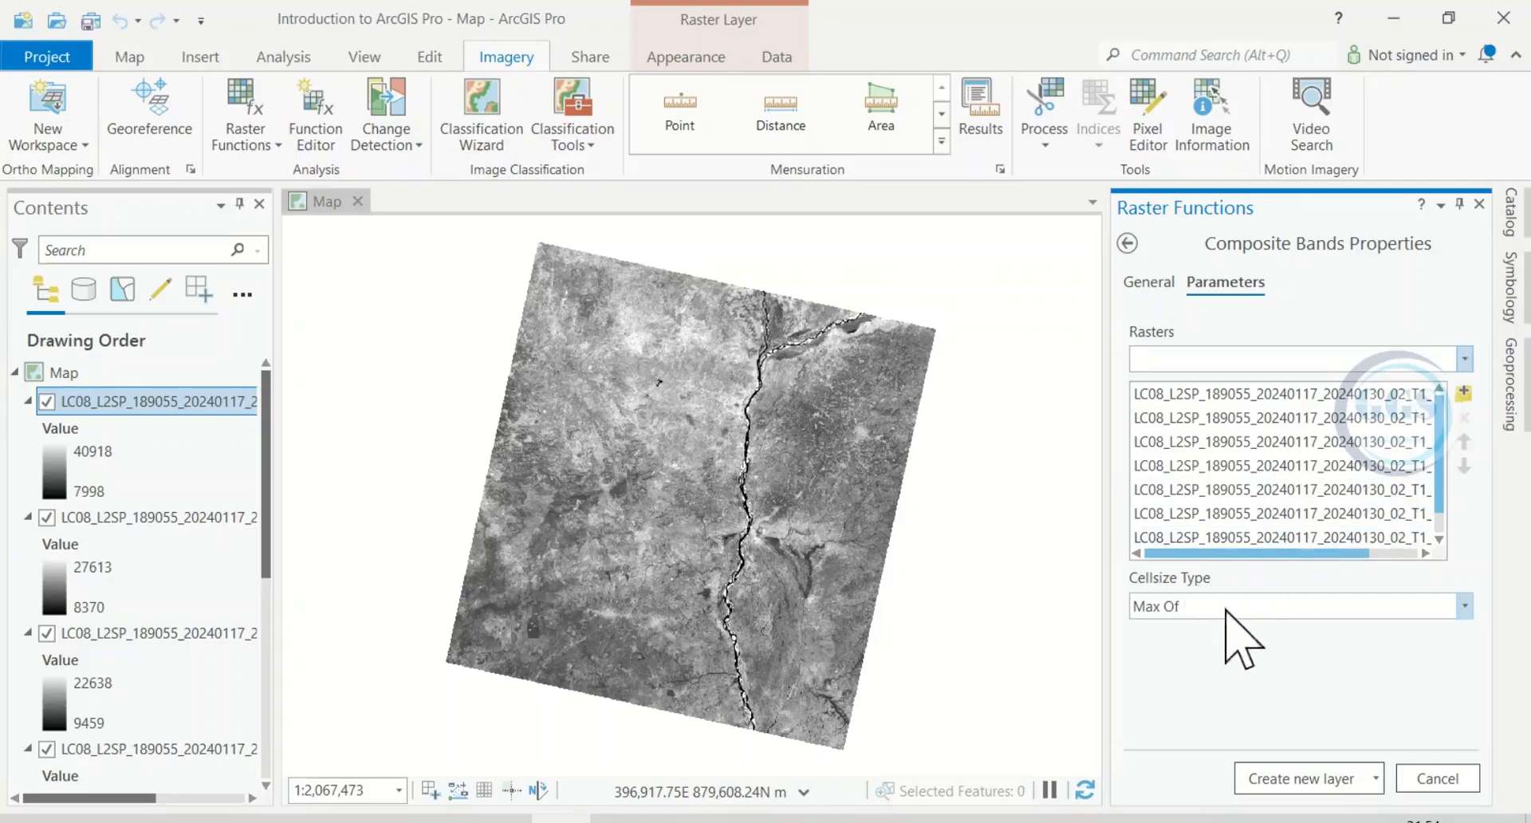
Keep the cellsize type at Max Of, create the composite as a new layer, and close the raster functions
{"action": "left_click", "coordinate": [1466, 606]}
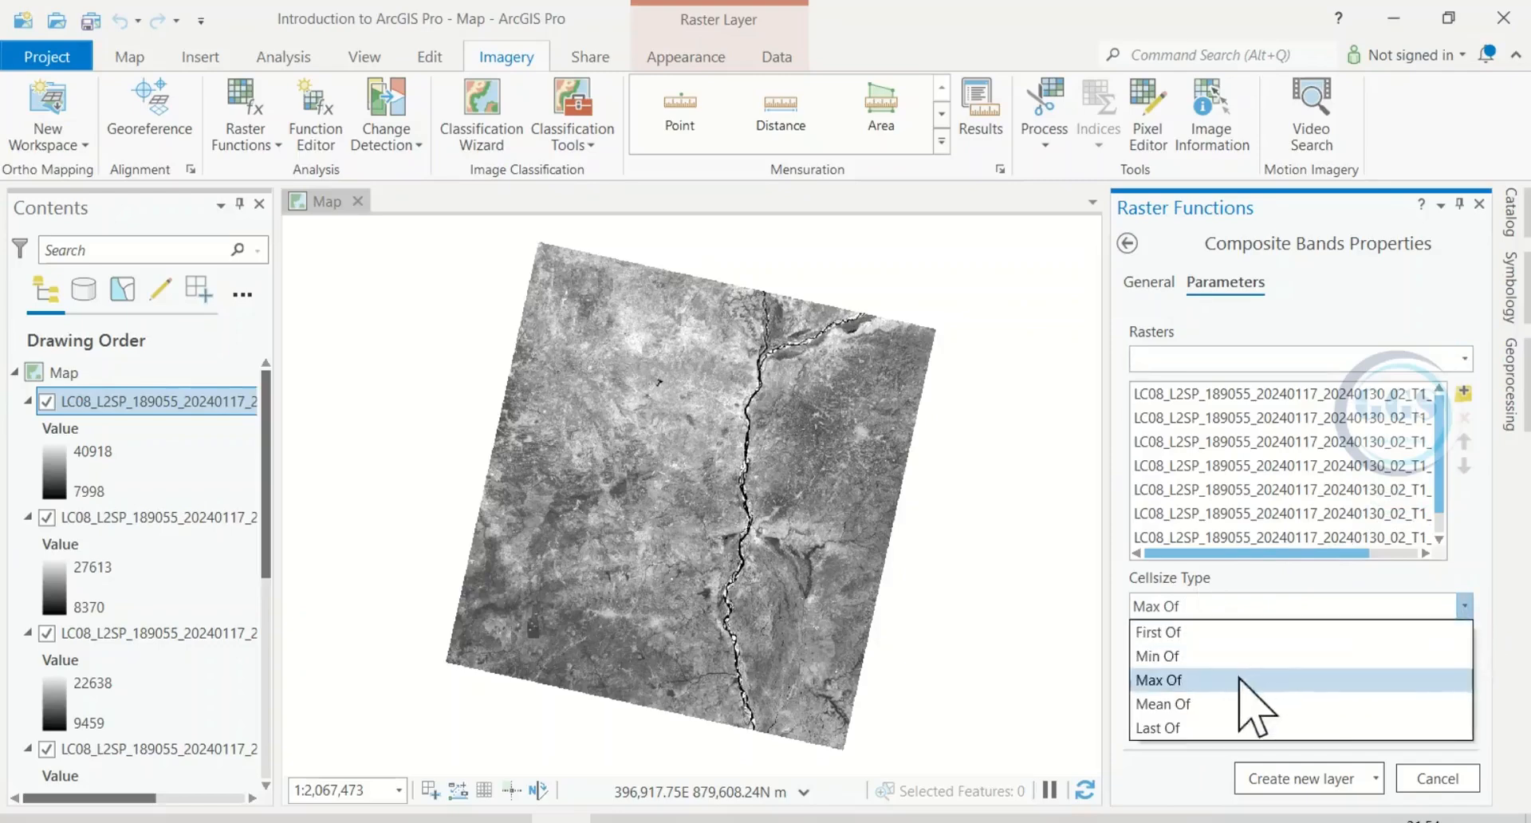
{"action": "left_click", "coordinate": [1163, 680]}
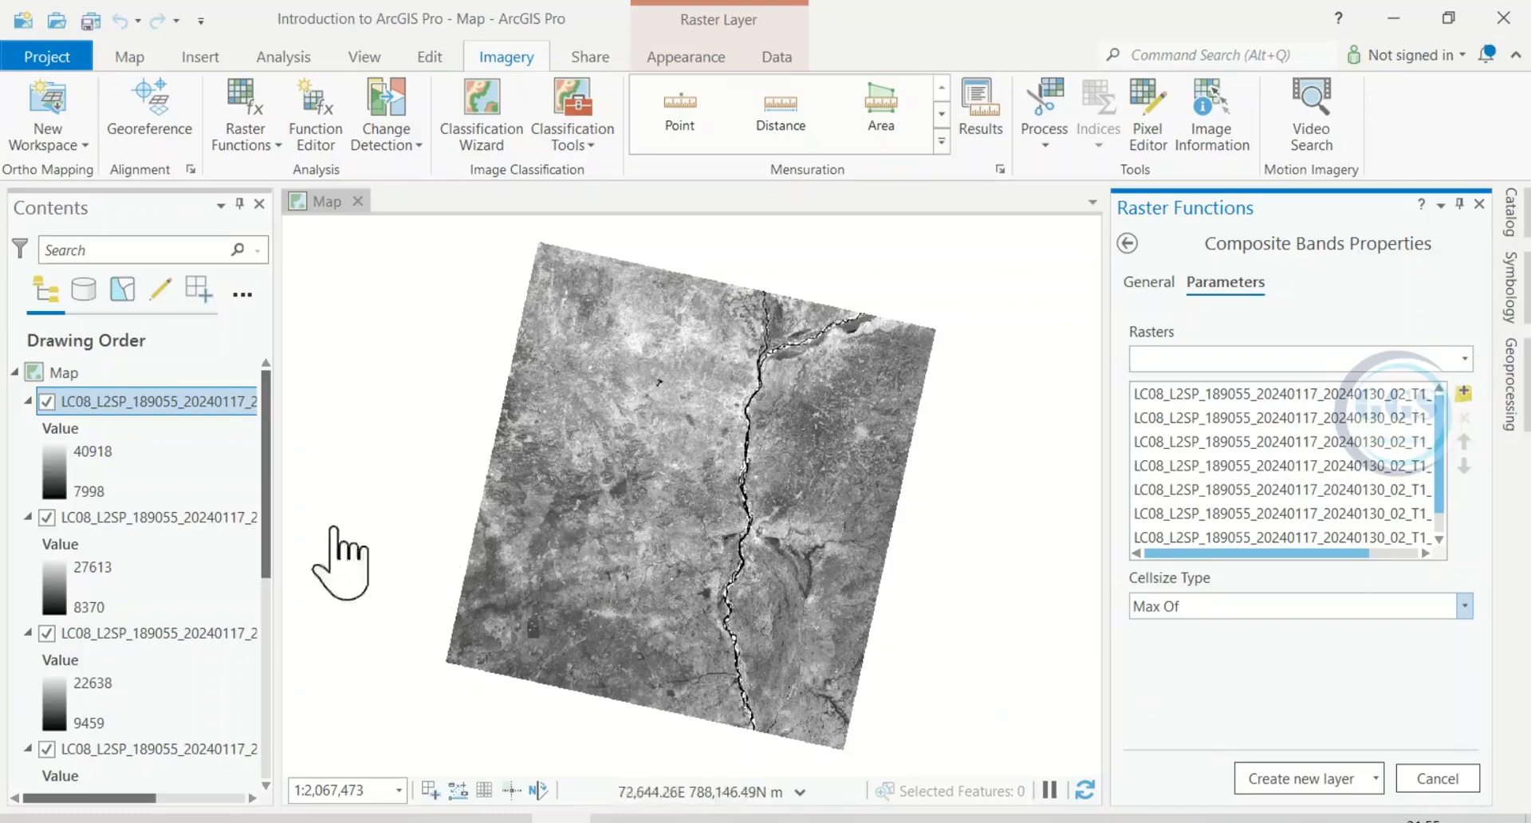
{"action": "left_click", "coordinate": [1377, 782]}
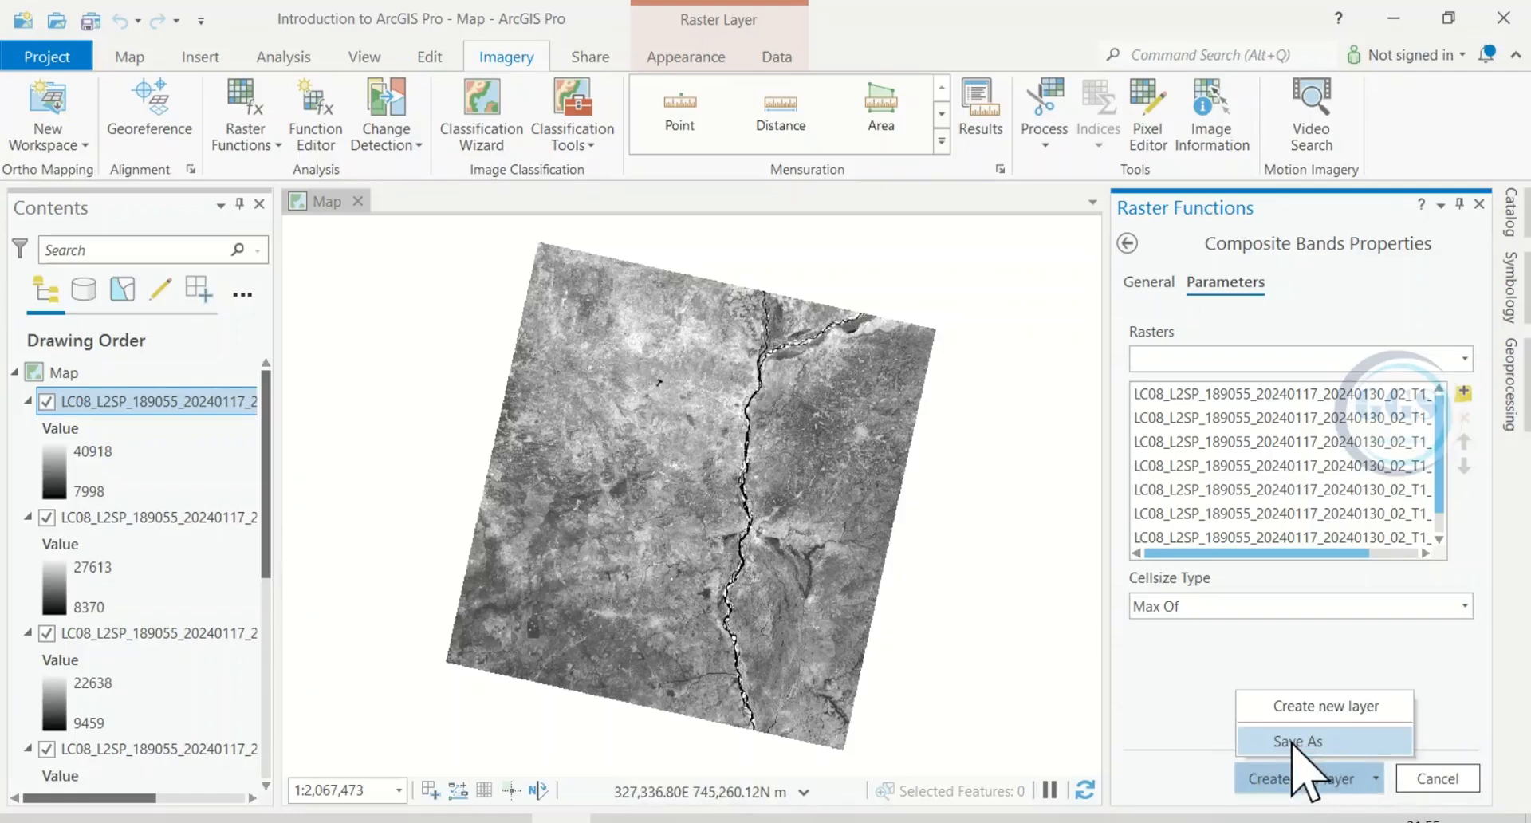
{"action": "left_click", "coordinate": [1210, 693]}
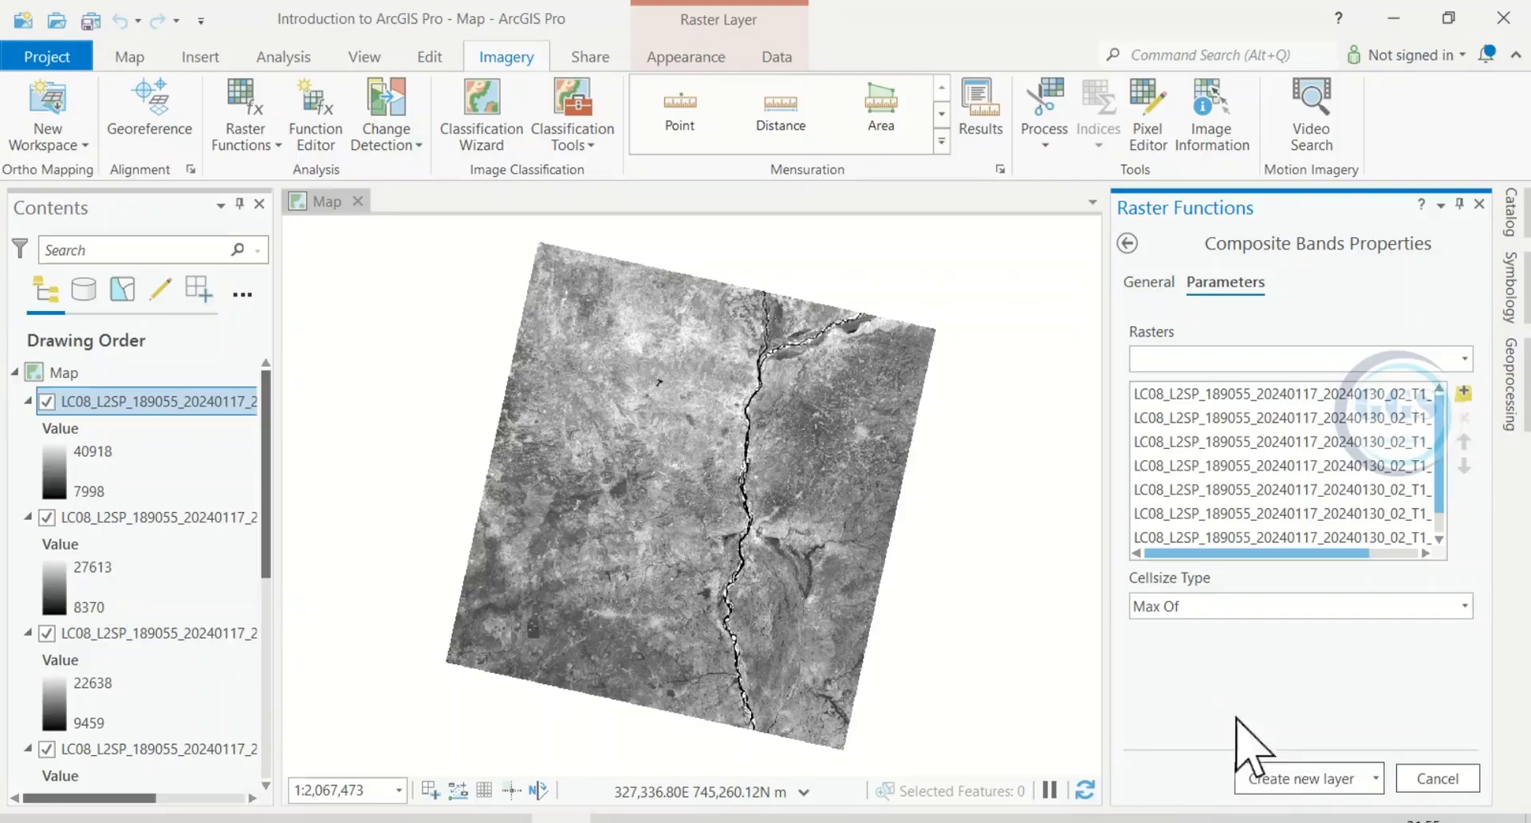
{"action": "left_click", "coordinate": [1282, 780]}
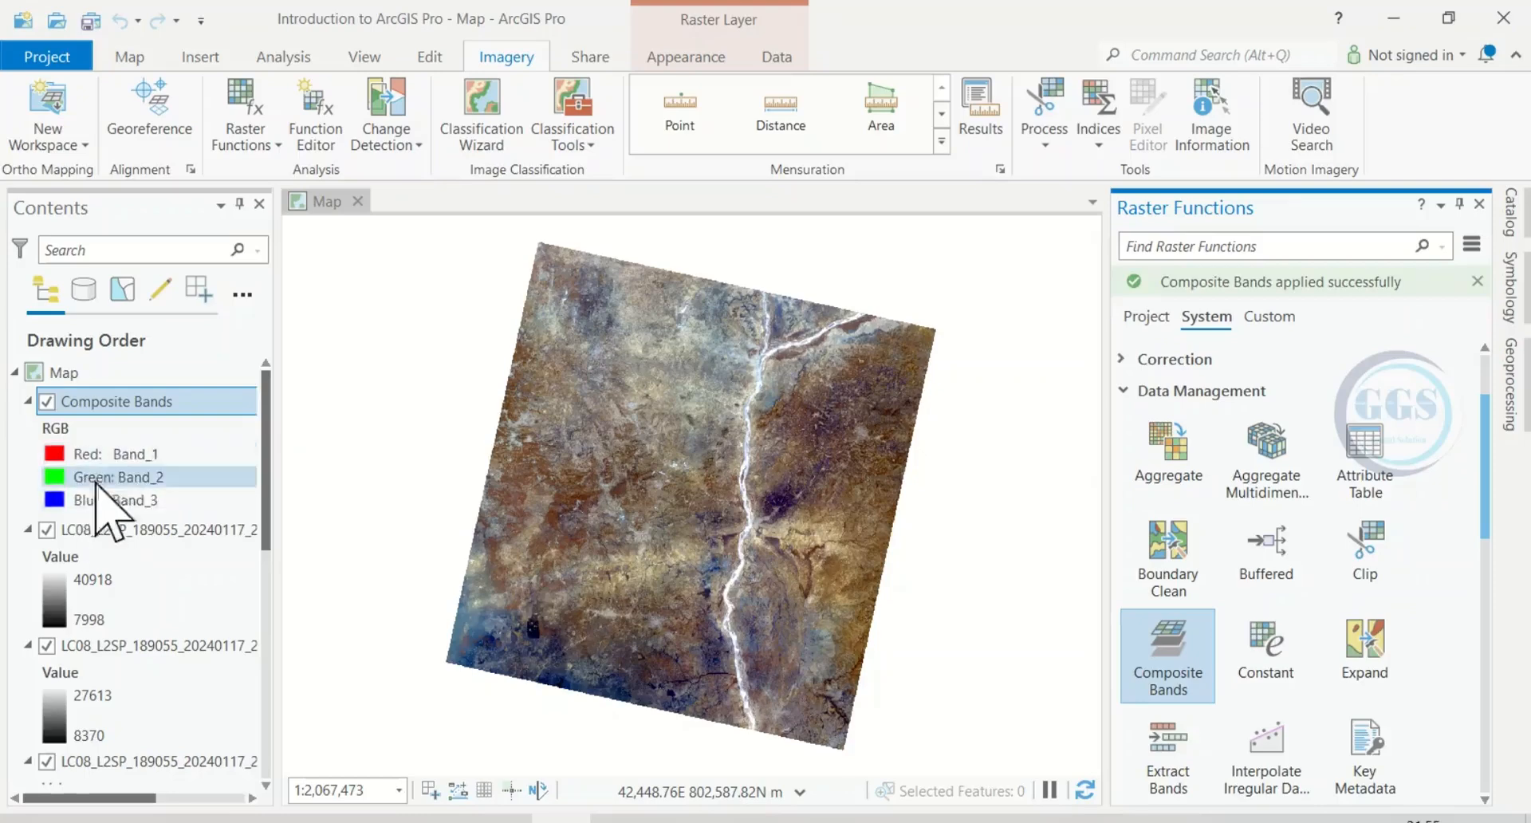
{"action": "left_click", "coordinate": [1479, 204]}
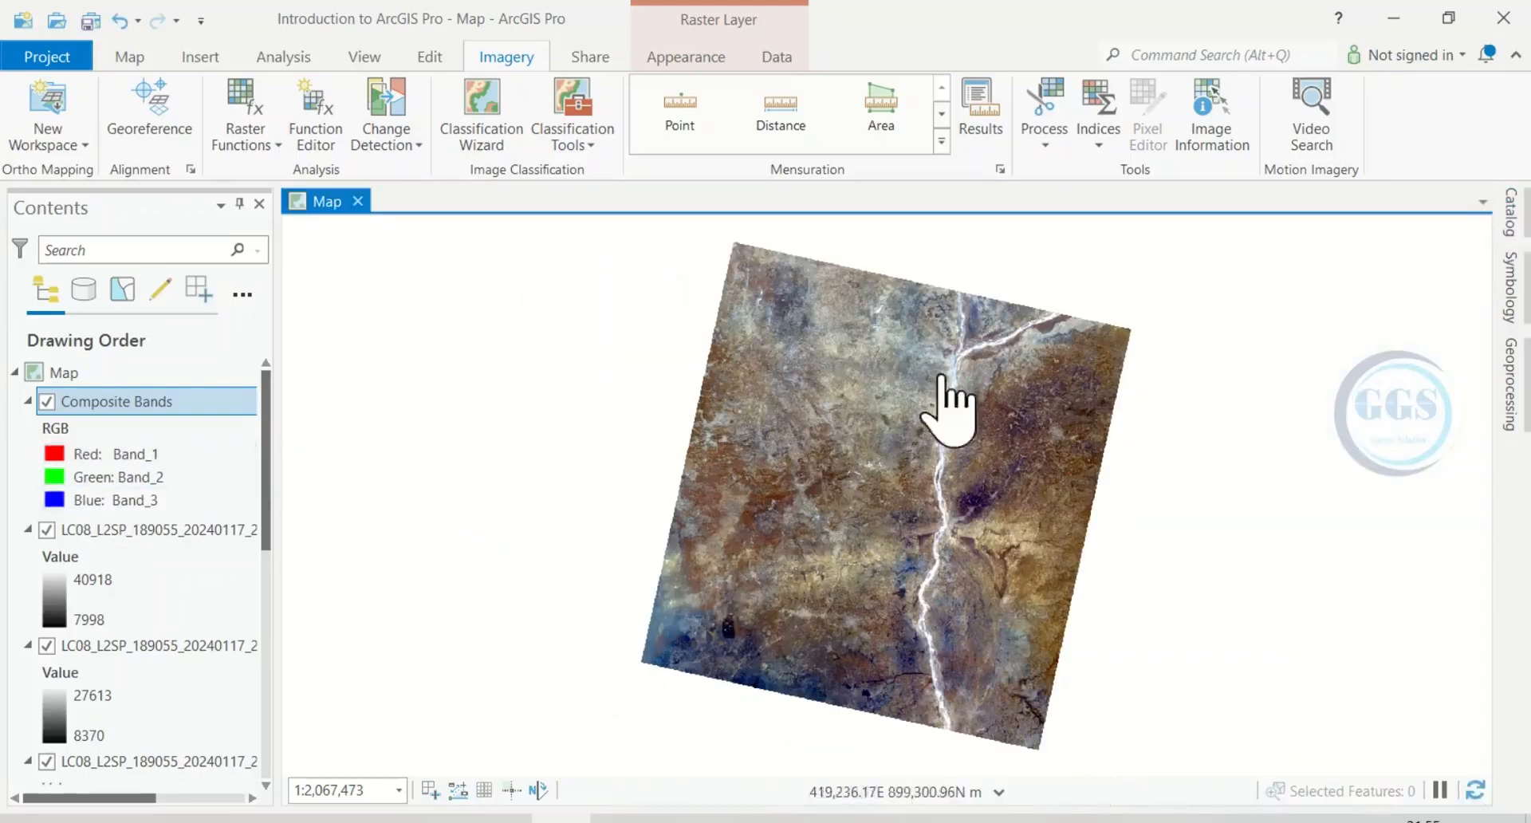
Remove the seven single-band Landsat layers from the map, keeping only the Composite Bands layer
{"action": "left_click", "coordinate": [146, 530]}
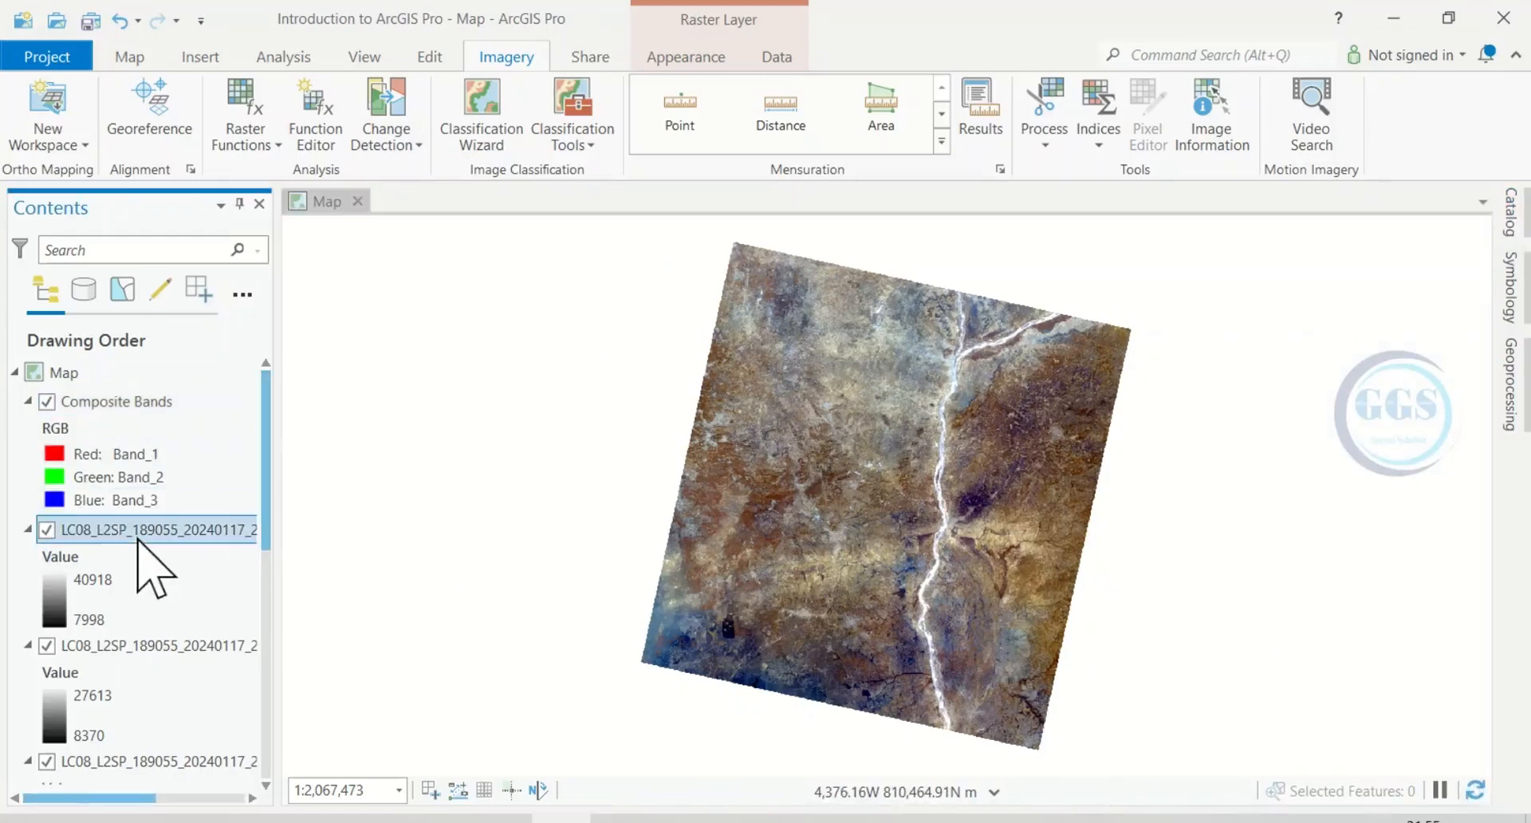
{"action": "scroll", "coordinate": [144, 550], "scroll_direction": "down", "scroll_amount": 10}
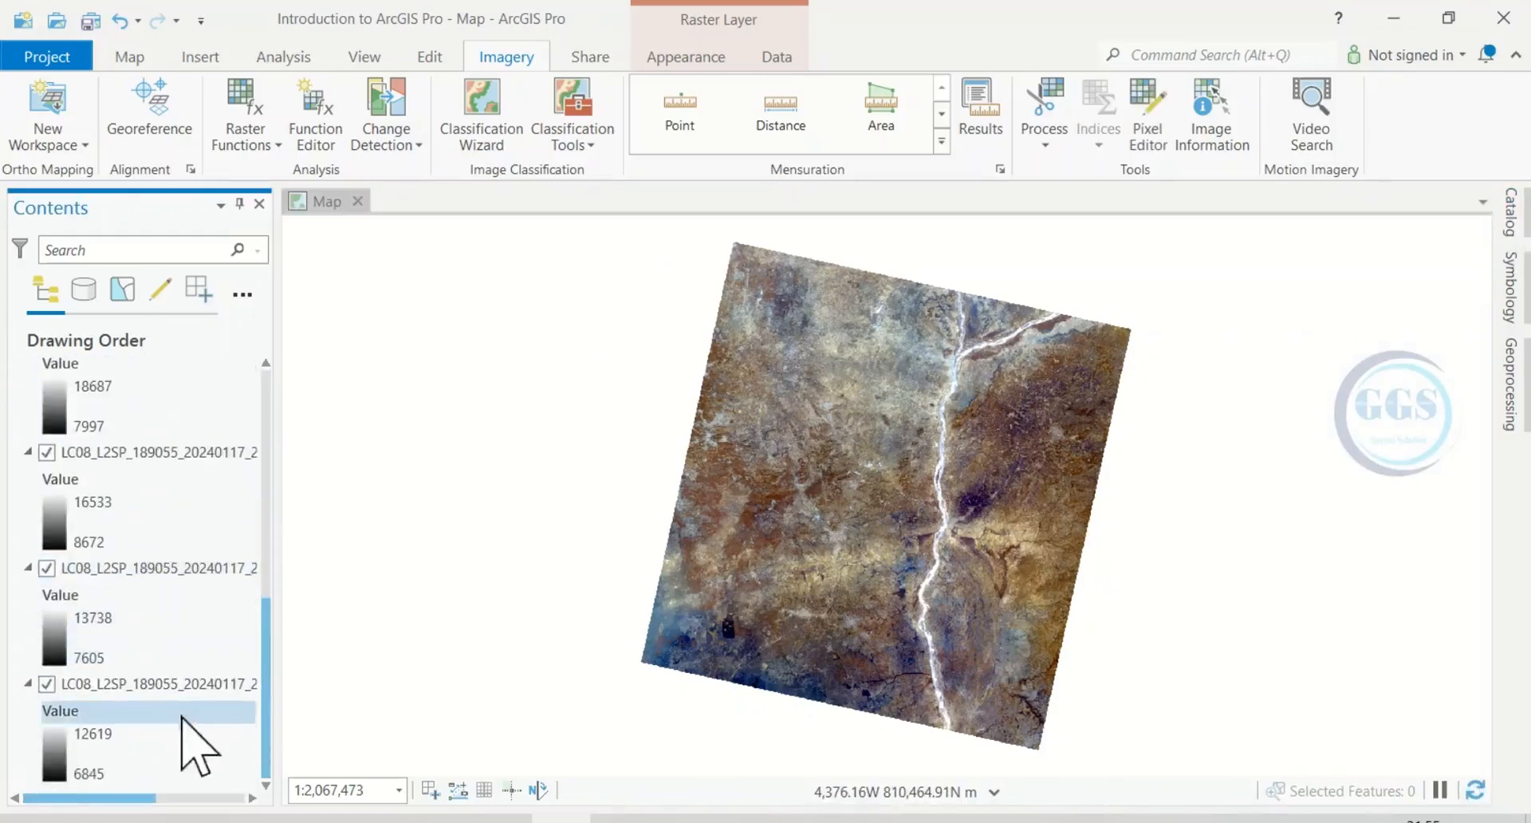
{"action": "left_click", "coordinate": [154, 687], "text": "shift"}
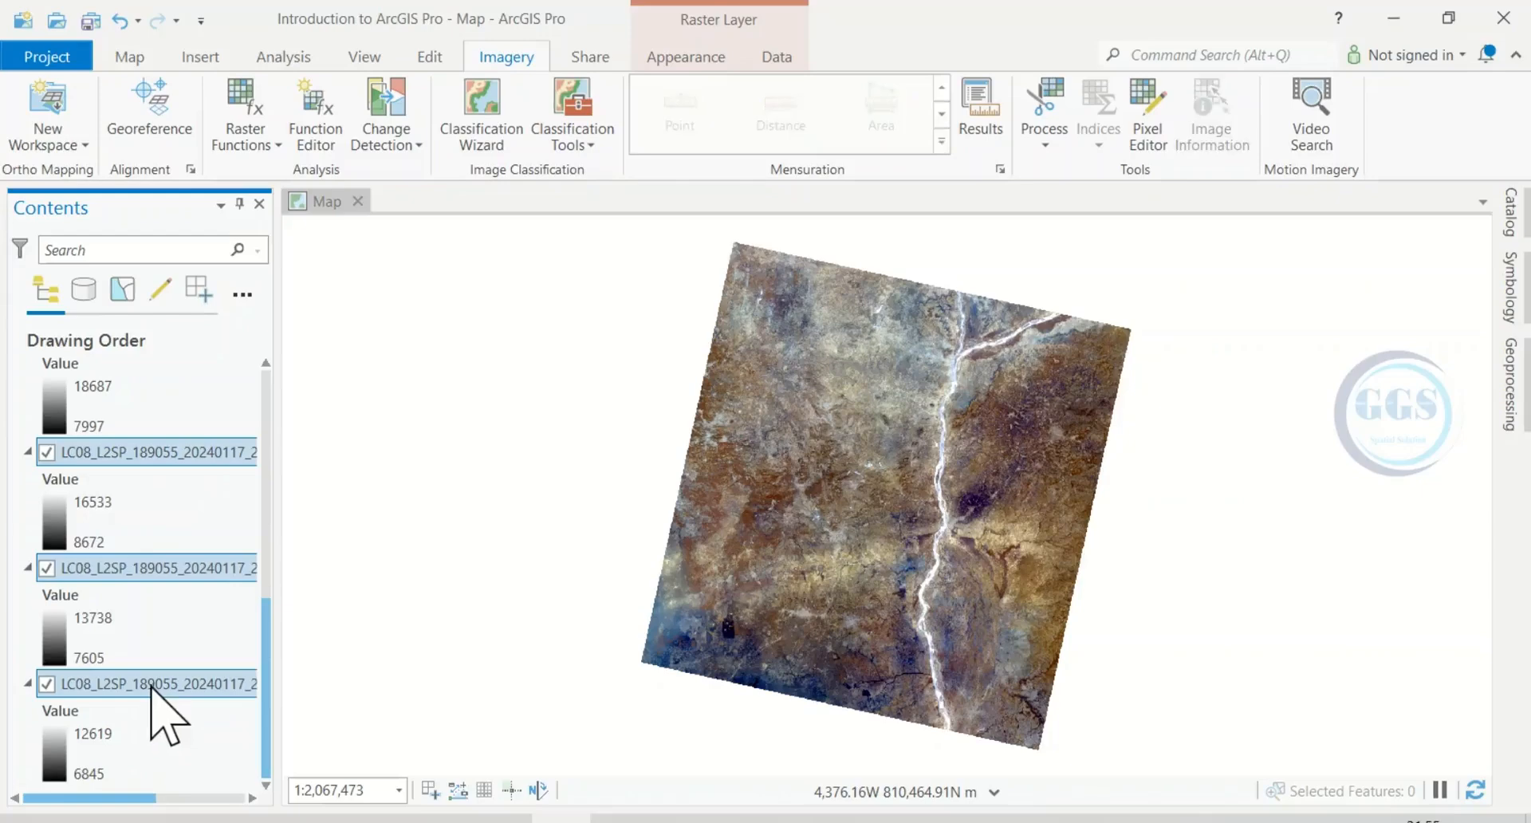
{"action": "right_click", "coordinate": [154, 687]}
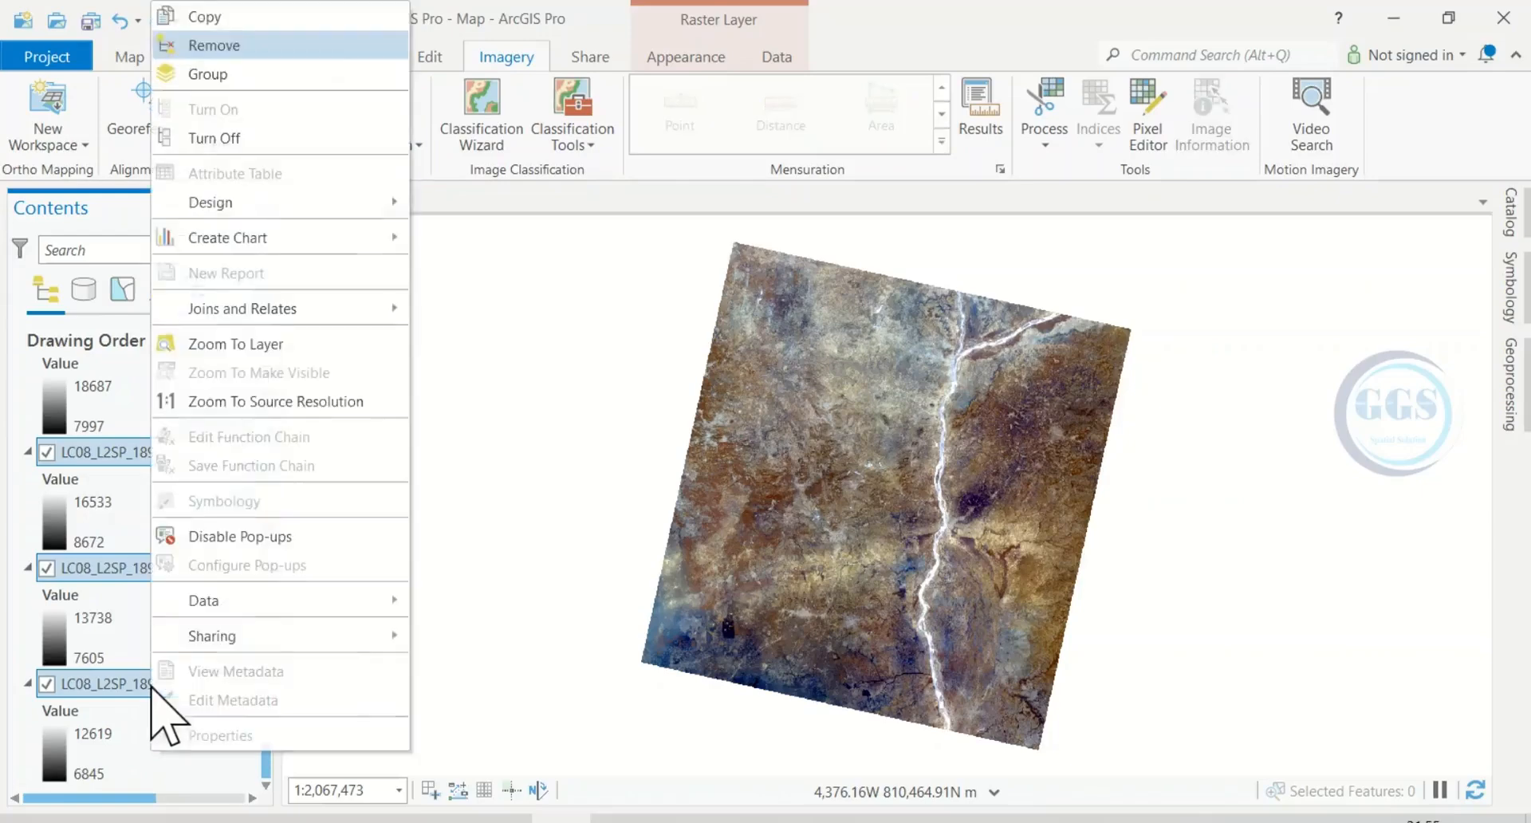
{"action": "left_click", "coordinate": [236, 45]}
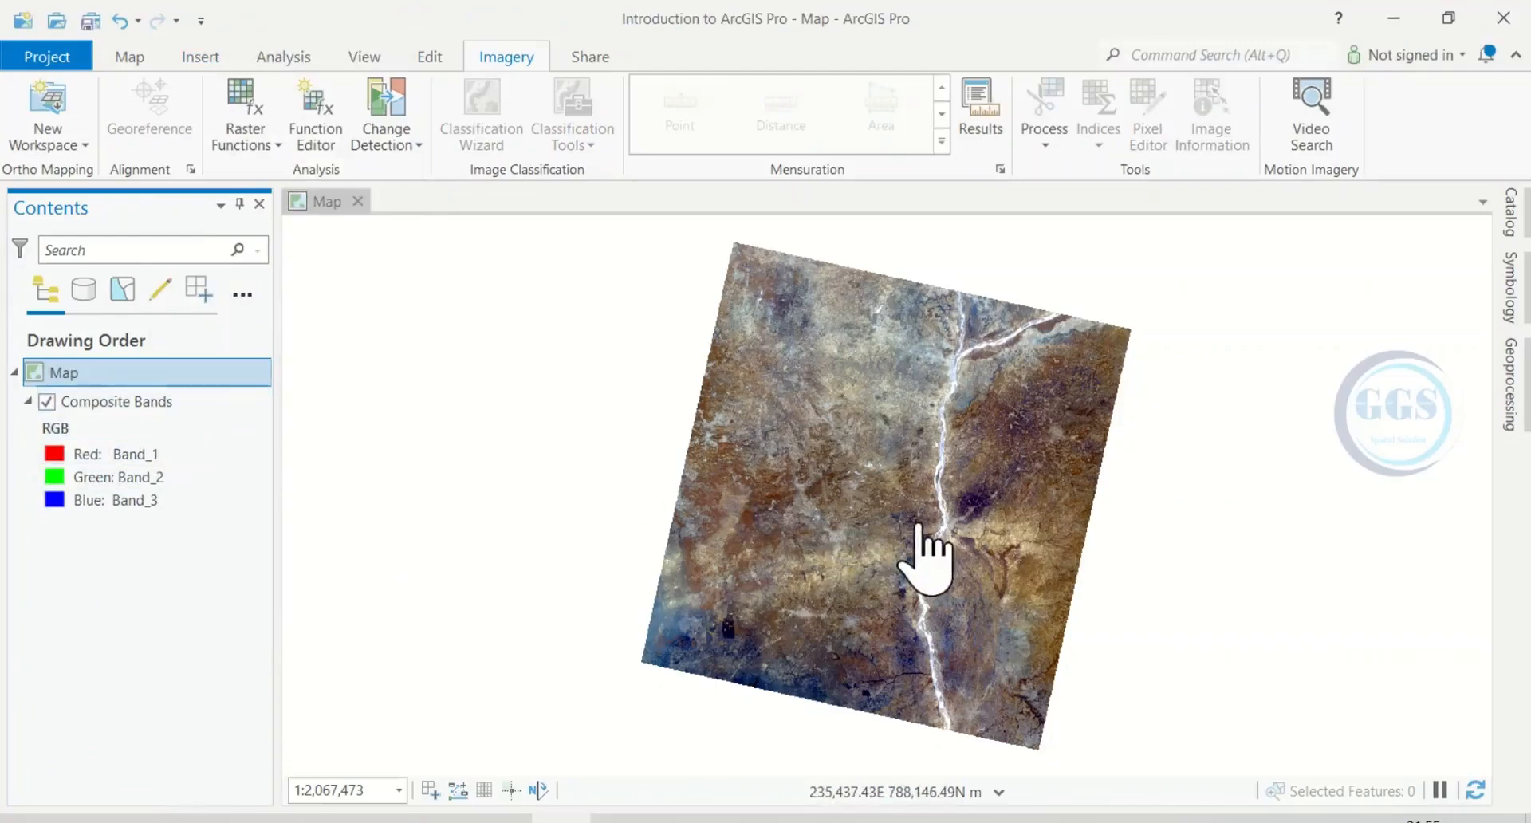
Apply the Color Infrared band combination to the Composite Bands layer
{"action": "scroll", "coordinate": [921, 536], "scroll_direction": "up", "scroll_amount": 4}
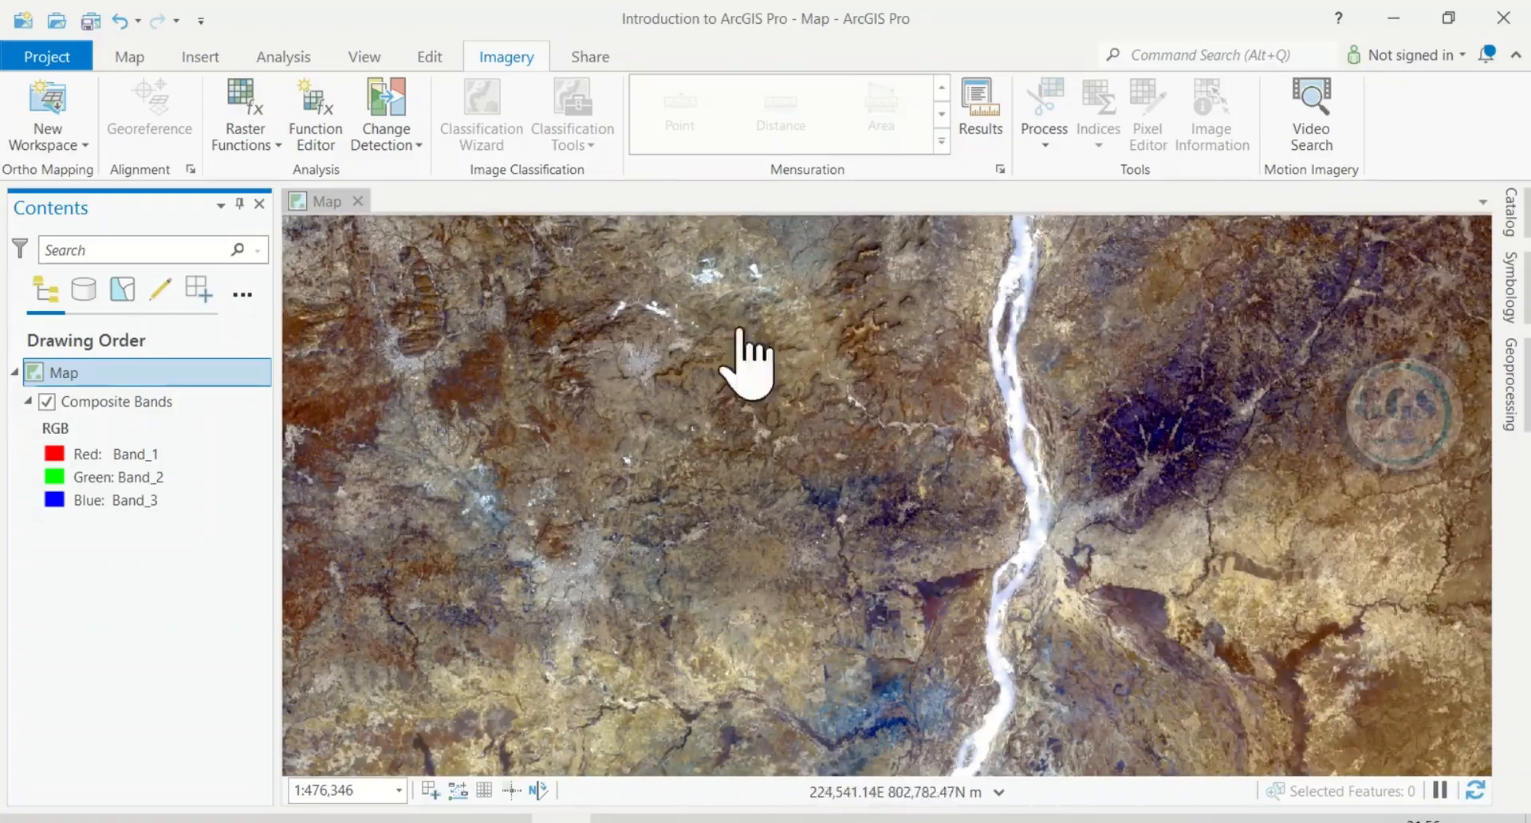
{"action": "left_click", "coordinate": [109, 410]}
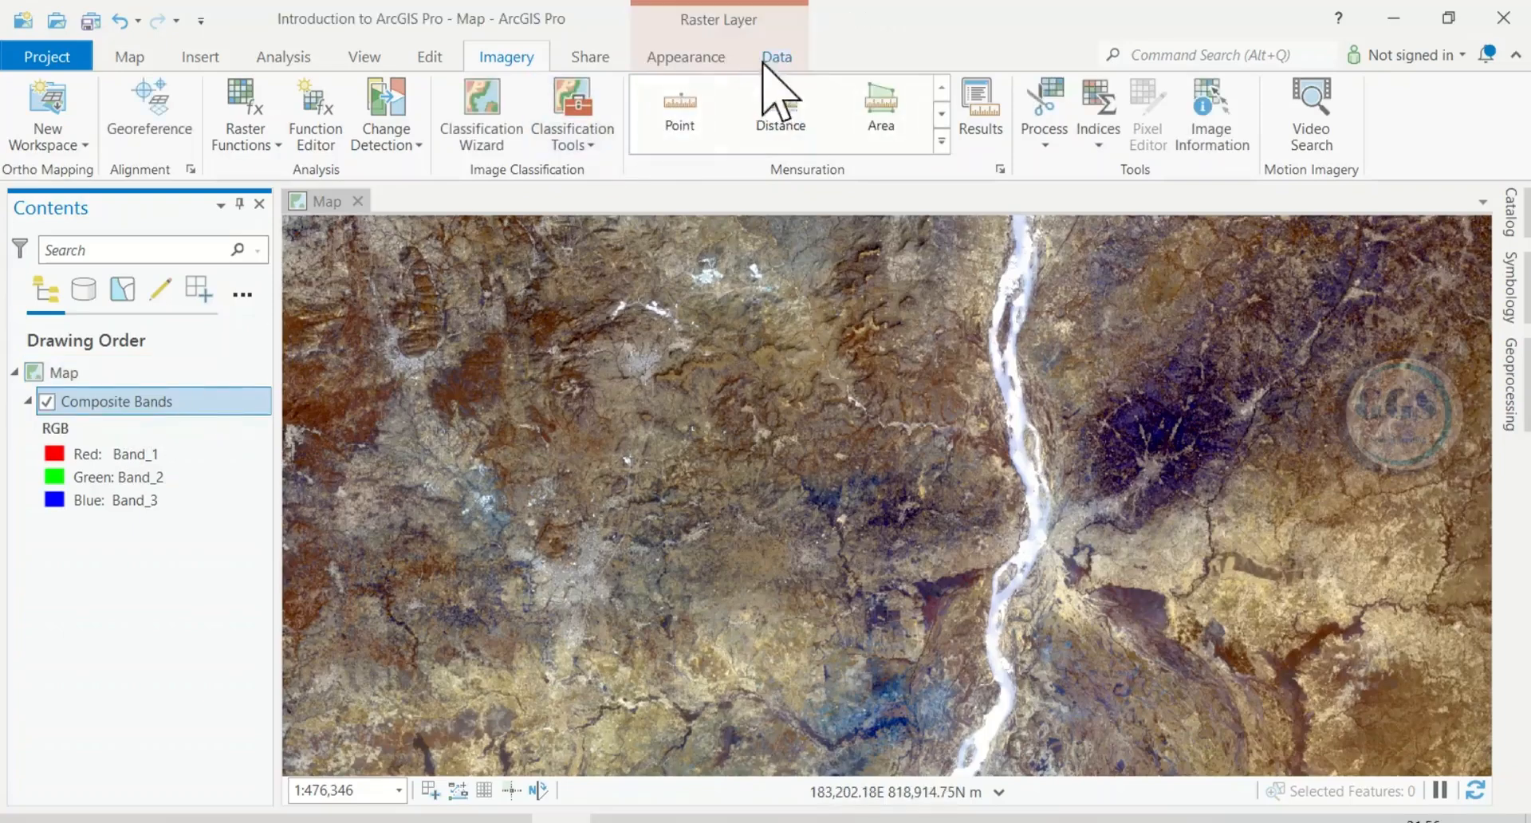
{"action": "left_click", "coordinate": [710, 59]}
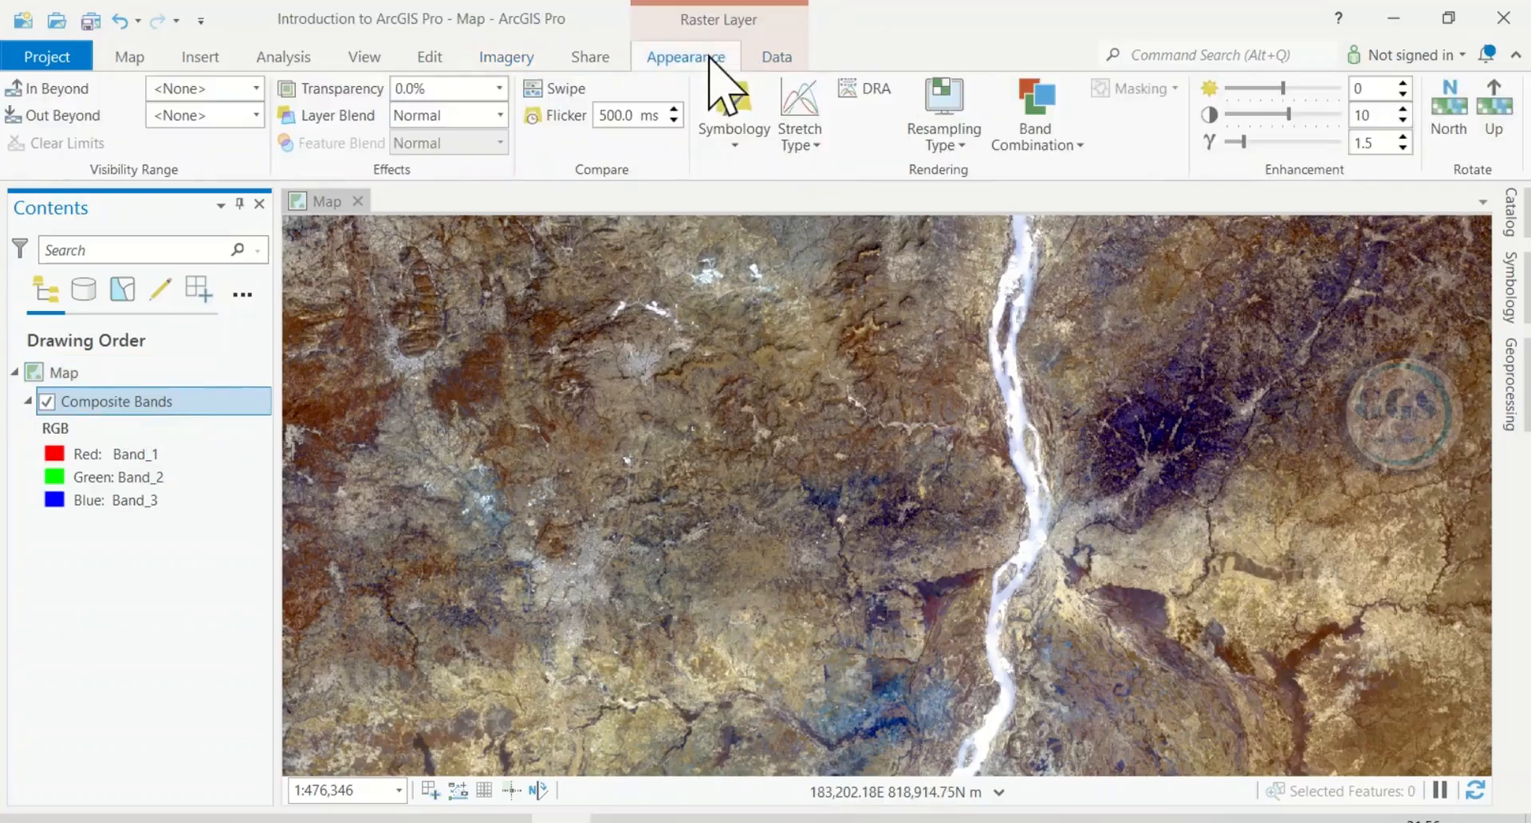
{"action": "left_click", "coordinate": [1081, 146]}
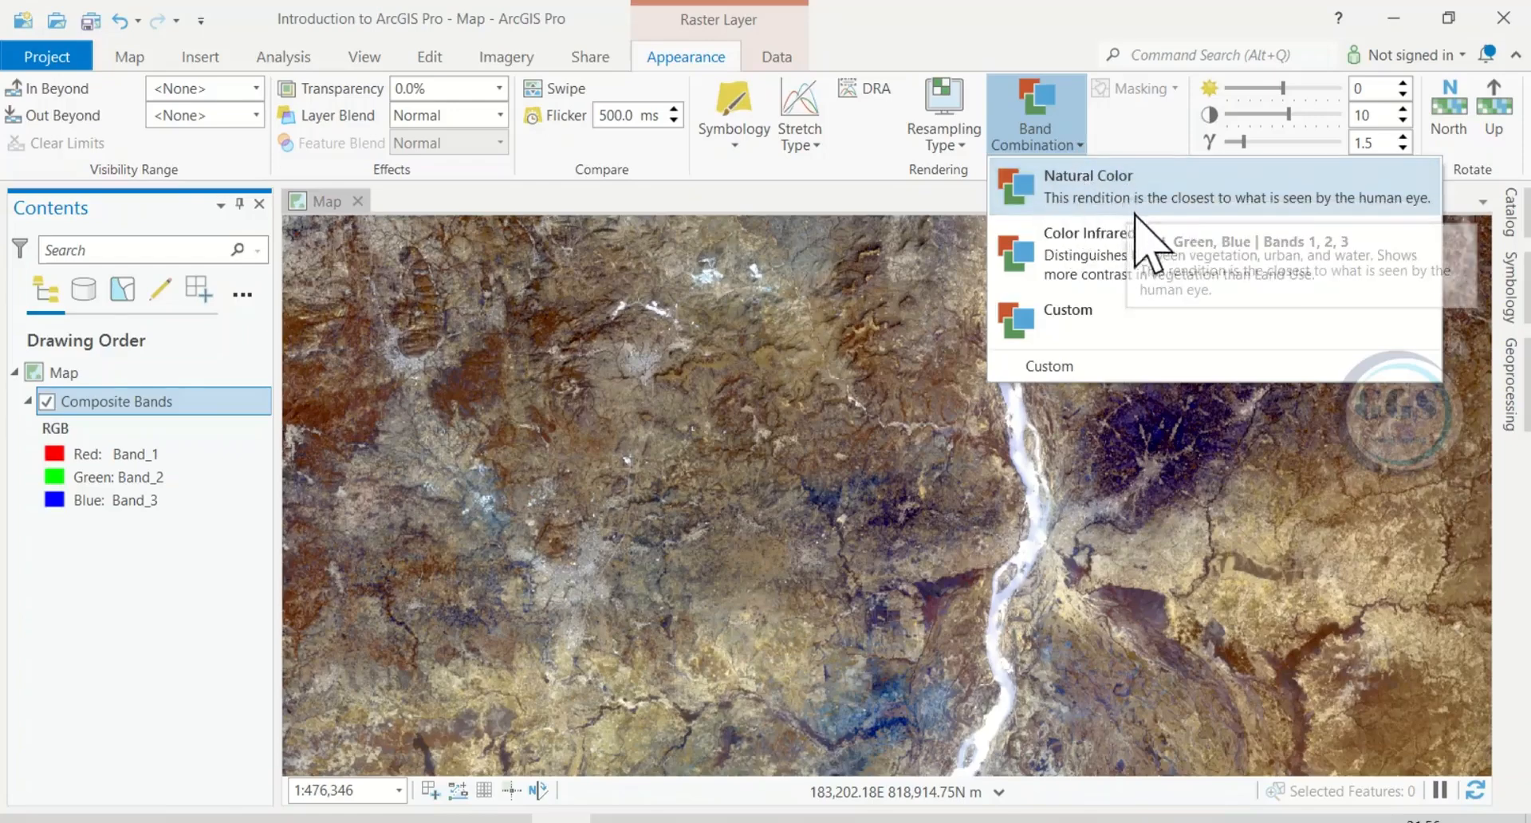
{"action": "left_click", "coordinate": [1100, 253]}
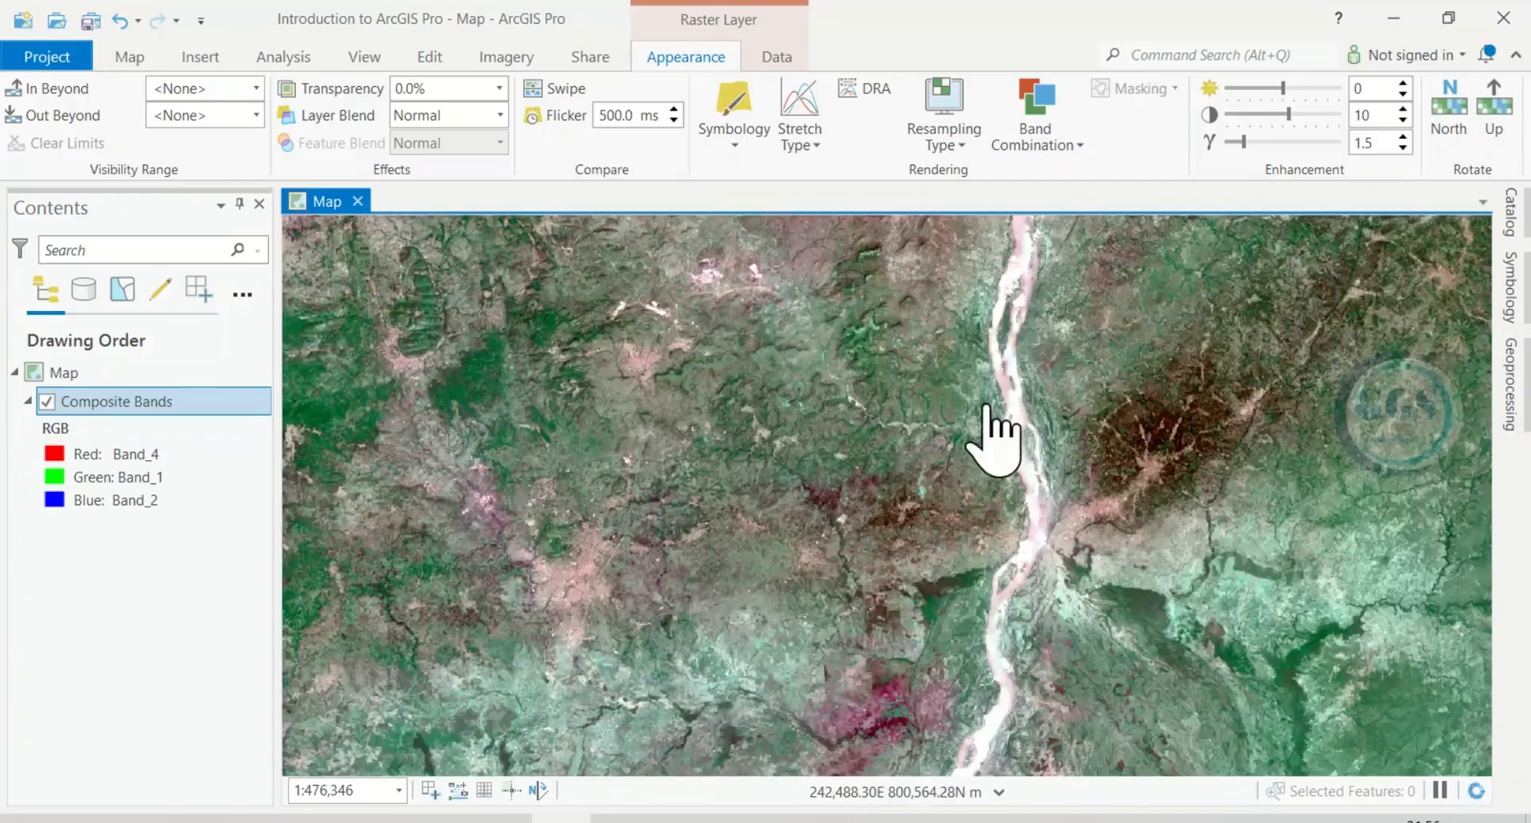
Examine the color infrared rendering across the scene, from the dark rectangular plots in the southwest past the settlements to the river
{"action": "scroll", "coordinate": [989, 431], "scroll_direction": "down", "scroll_amount": 3}
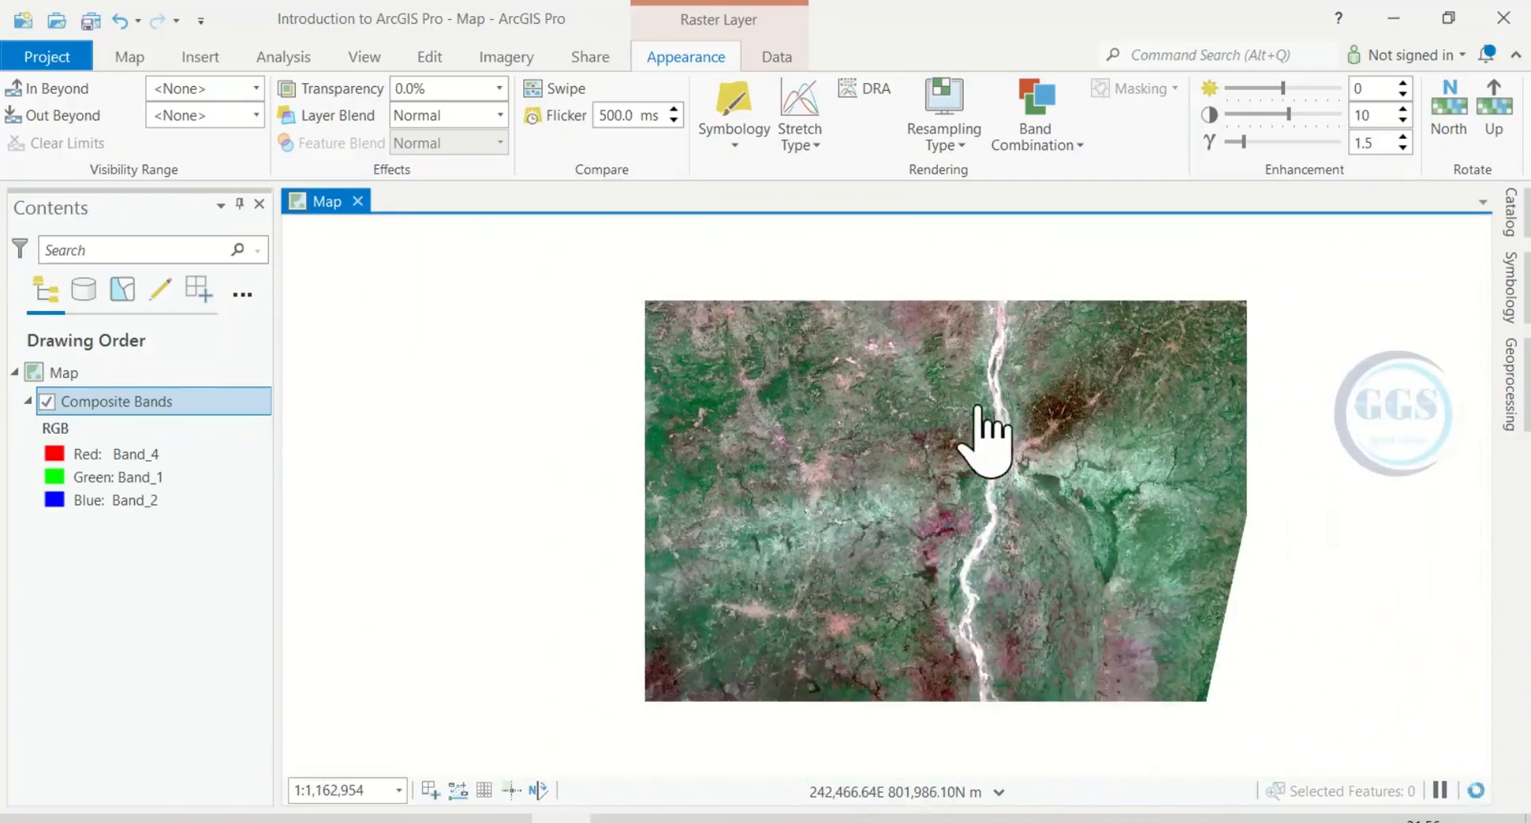
{"action": "left_click_drag", "start_coordinate": [750, 476], "coordinate": [913, 427]}
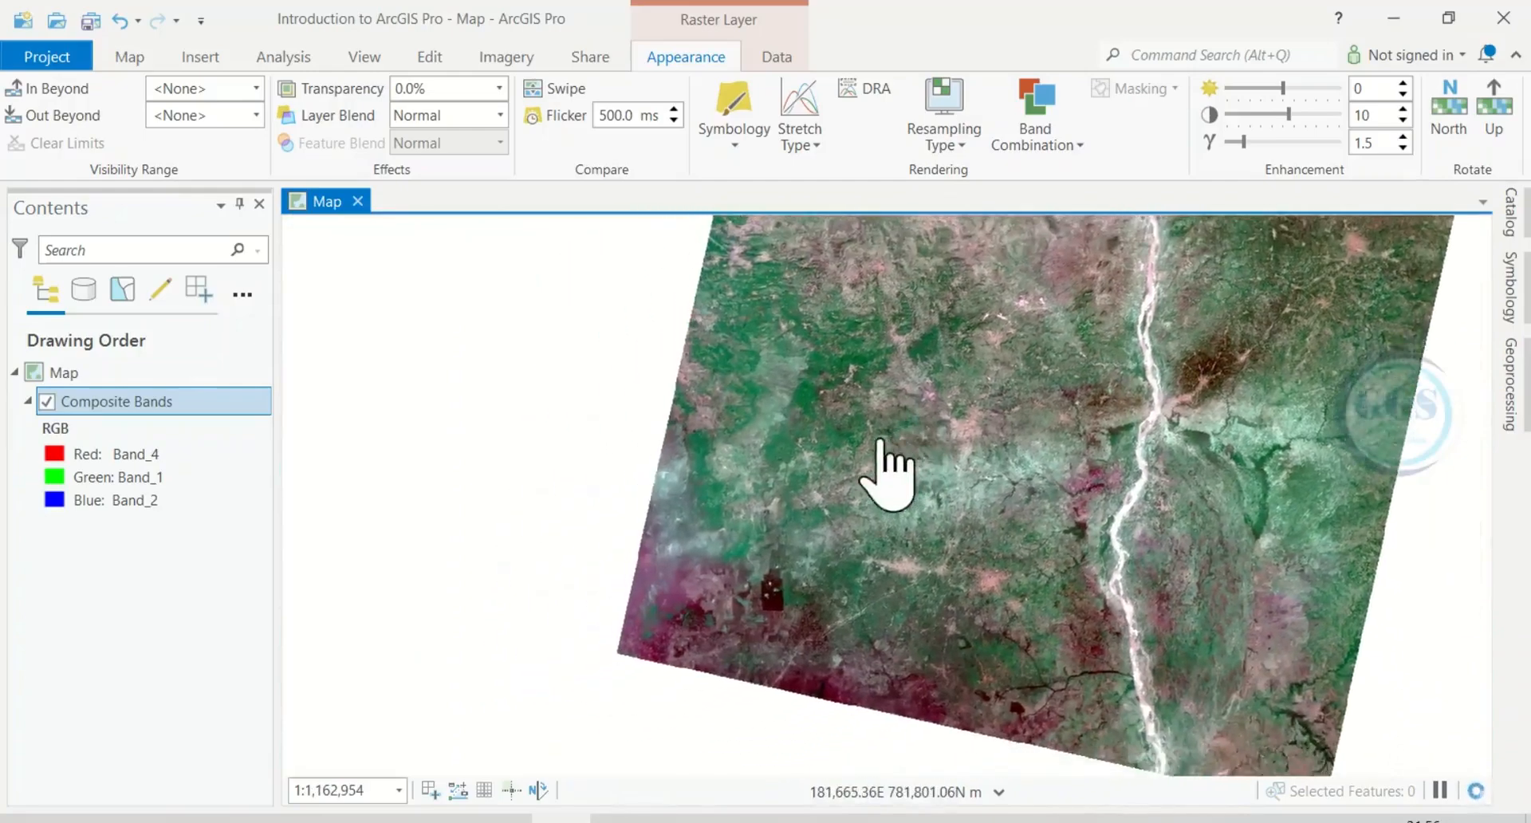
{"action": "scroll", "coordinate": [772, 543], "scroll_direction": "up", "scroll_amount": 2}
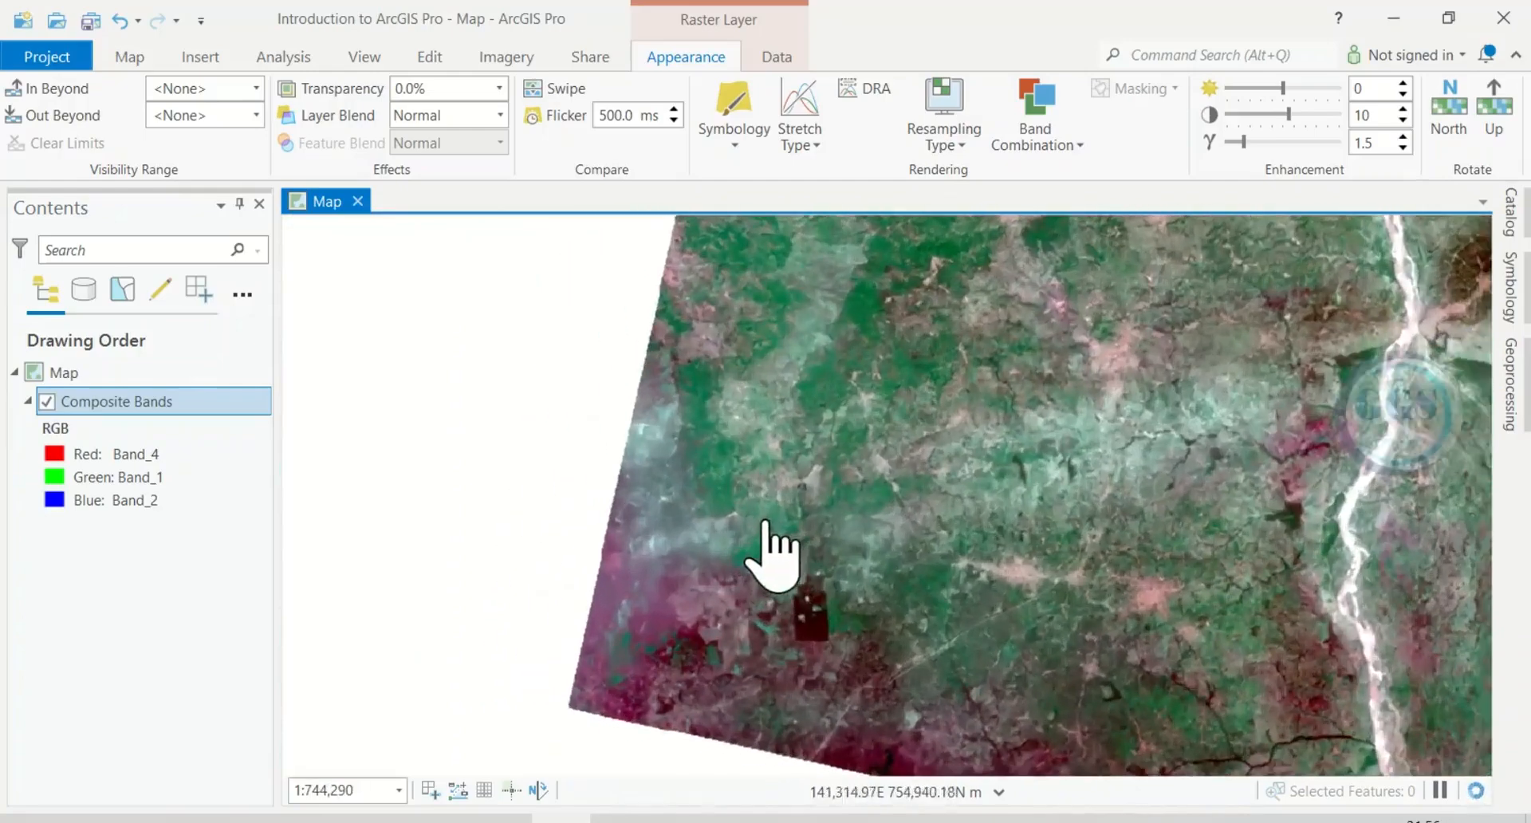
{"action": "left_click_drag", "start_coordinate": [906, 555], "coordinate": [901, 448]}
{"action": "scroll", "coordinate": [750, 530], "scroll_direction": "up", "scroll_amount": 2}
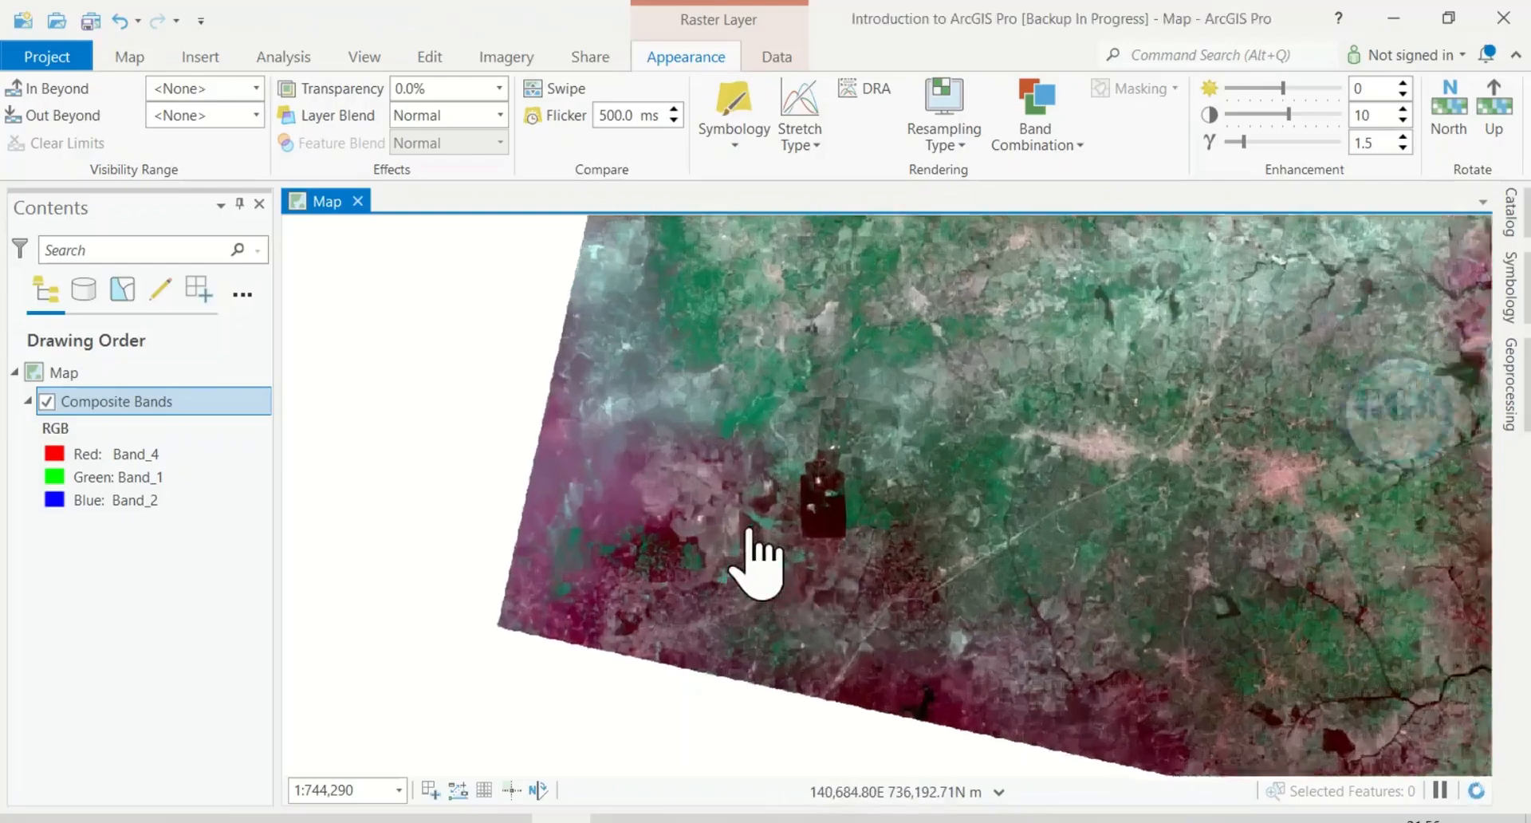
{"action": "scroll", "coordinate": [769, 563], "scroll_direction": "up", "scroll_amount": 4}
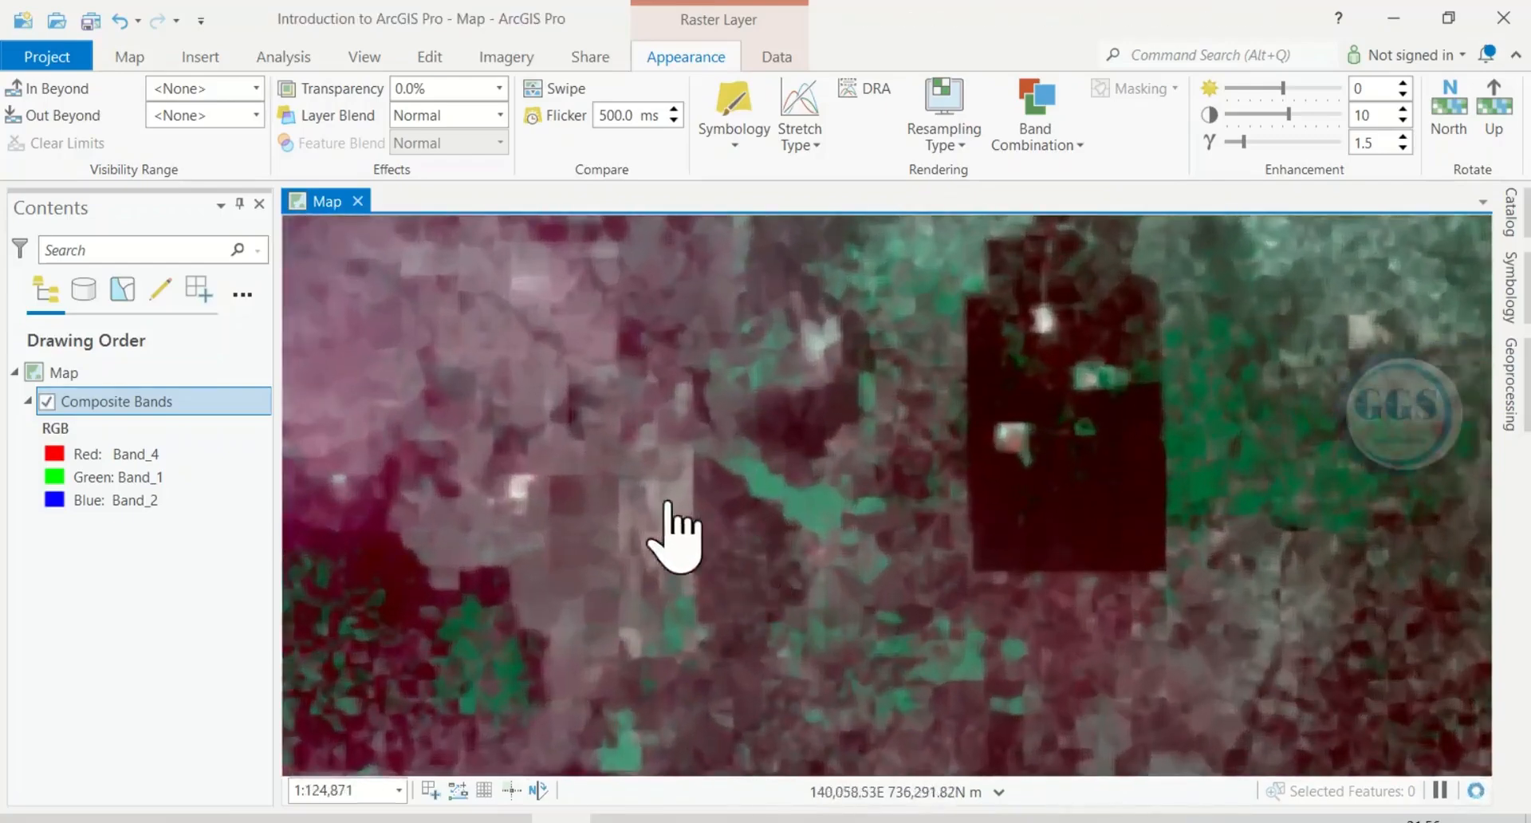
{"action": "left_click_drag", "start_coordinate": [674, 533], "coordinate": [822, 598]}
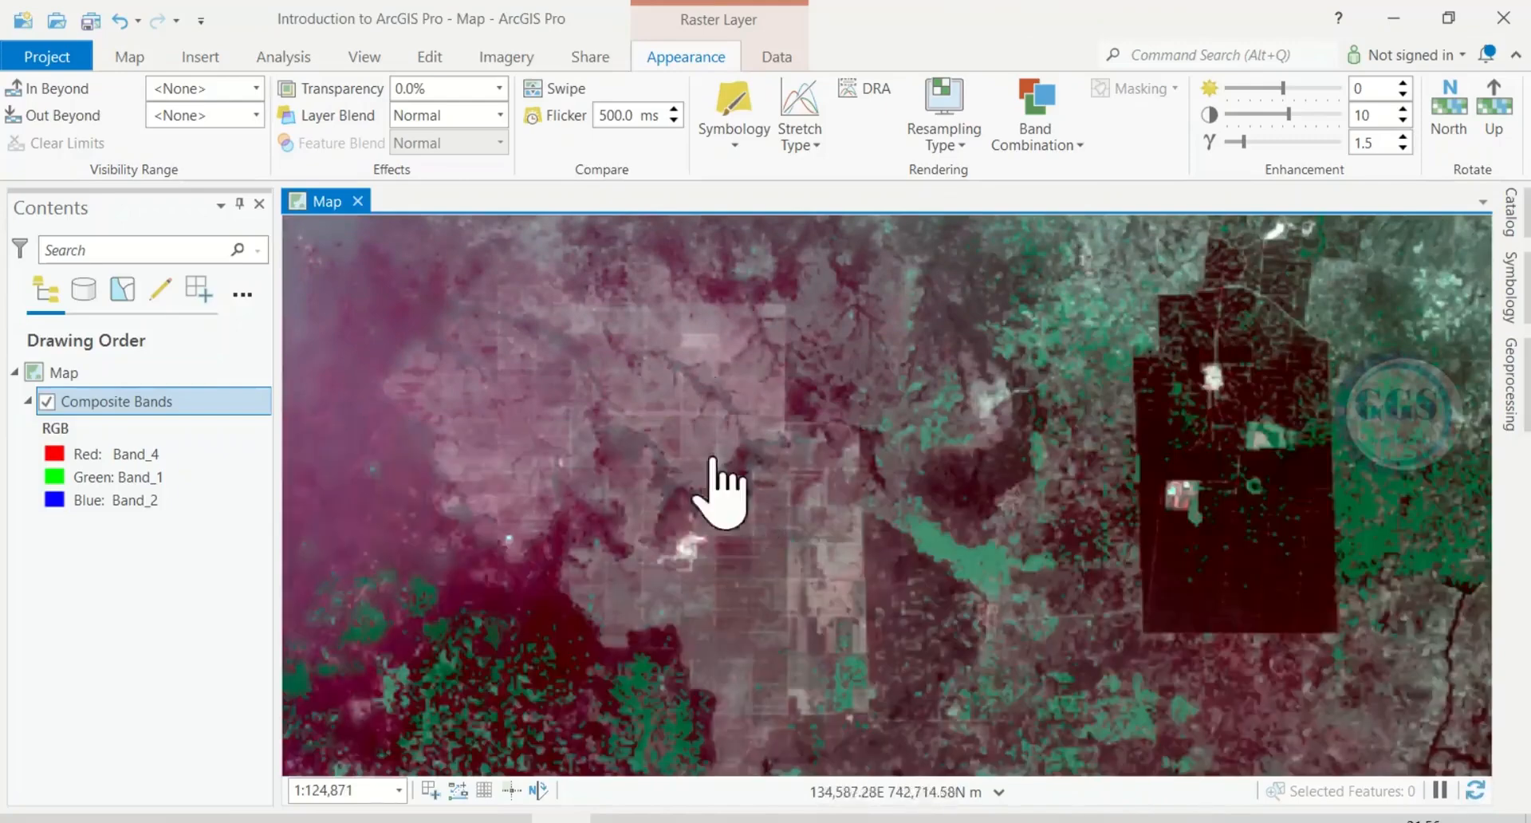
{"action": "left_click_drag", "start_coordinate": [696, 395], "coordinate": [752, 531]}
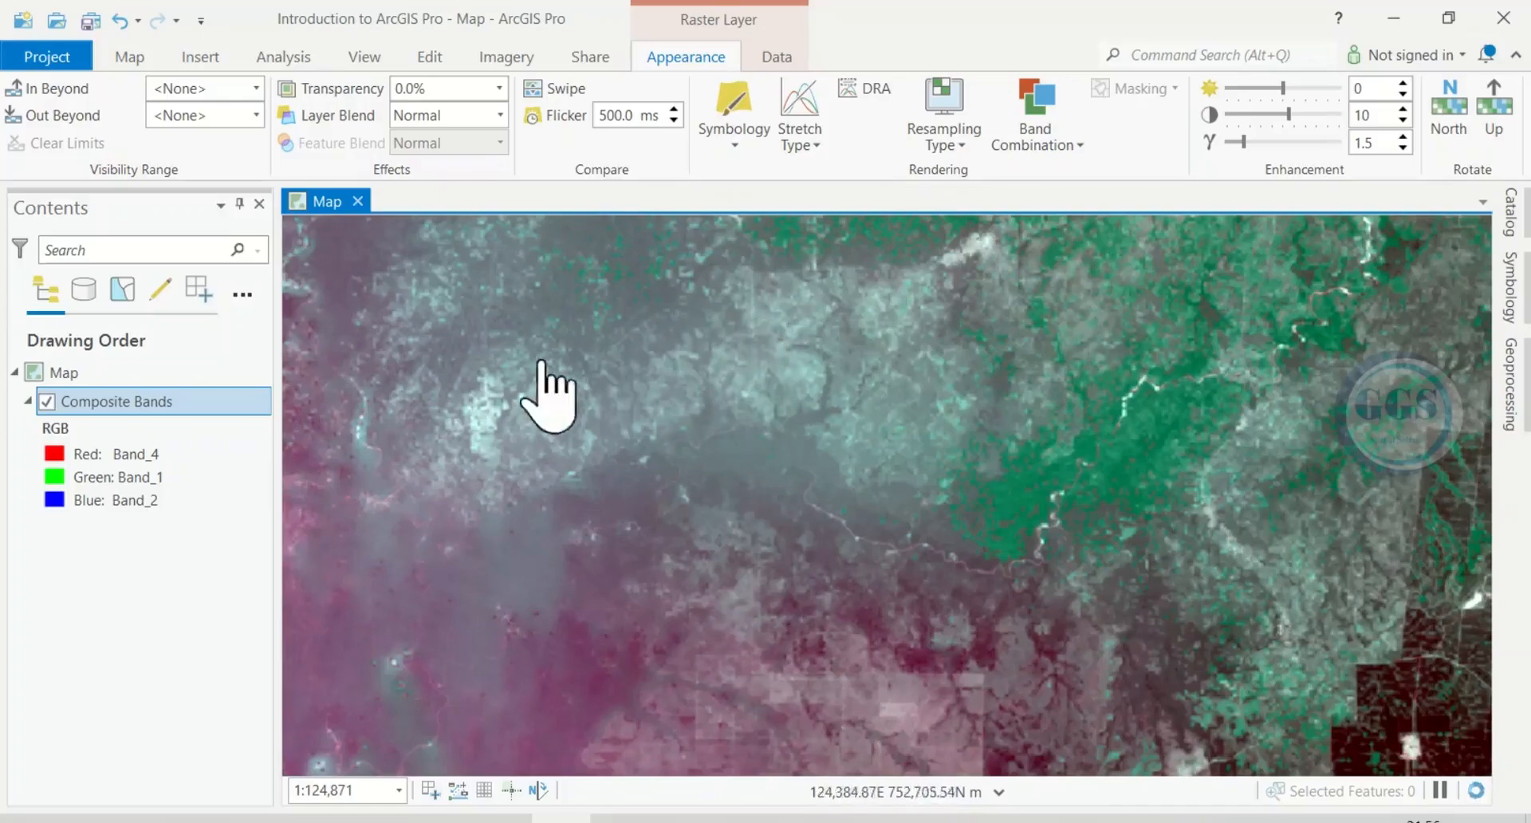
{"action": "left_click_drag", "start_coordinate": [690, 363], "coordinate": [529, 339]}
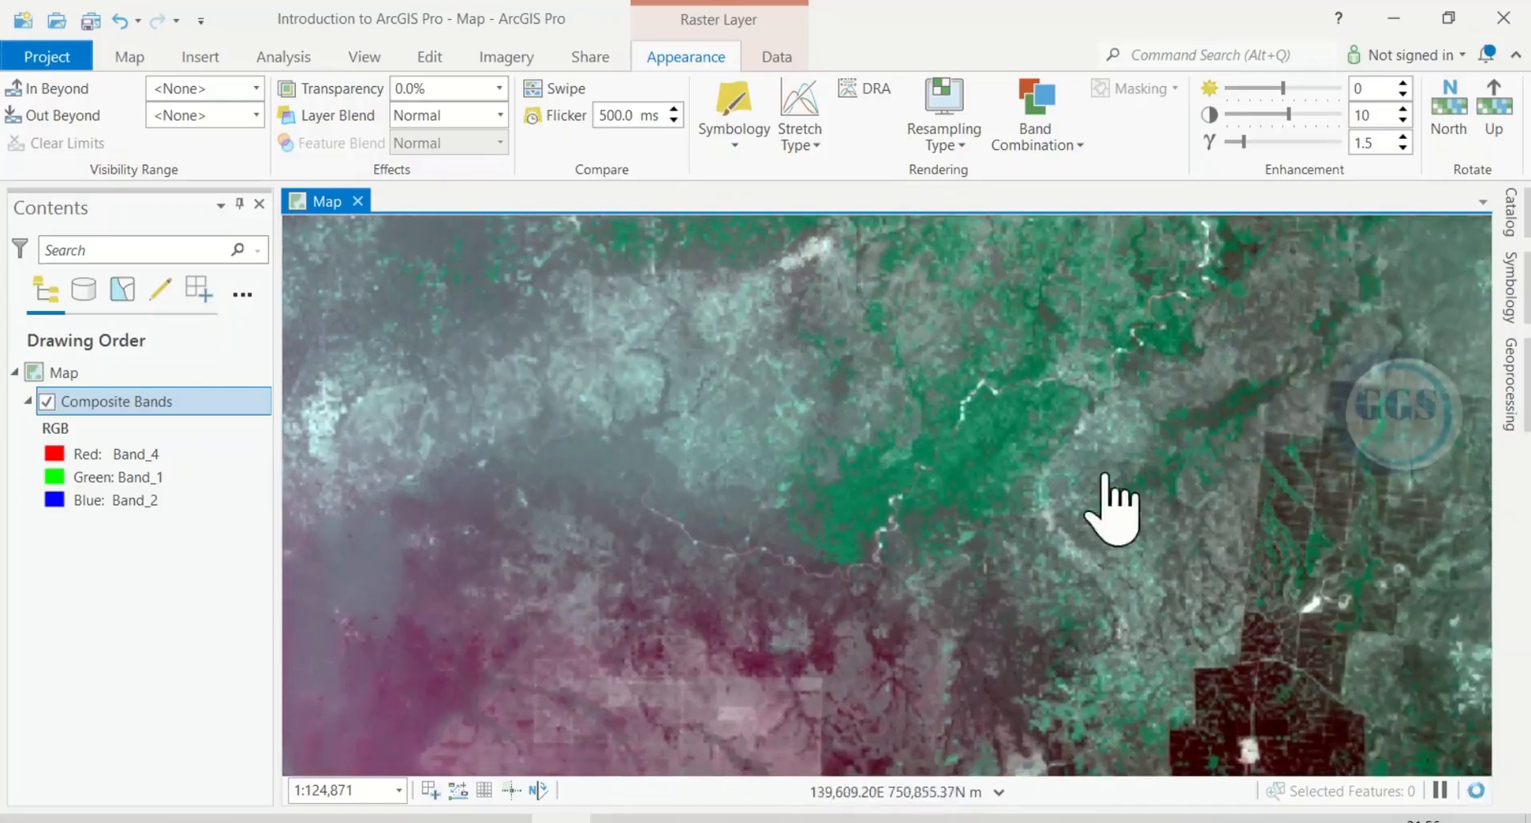
{"action": "left_click_drag", "start_coordinate": [1130, 476], "coordinate": [455, 337]}
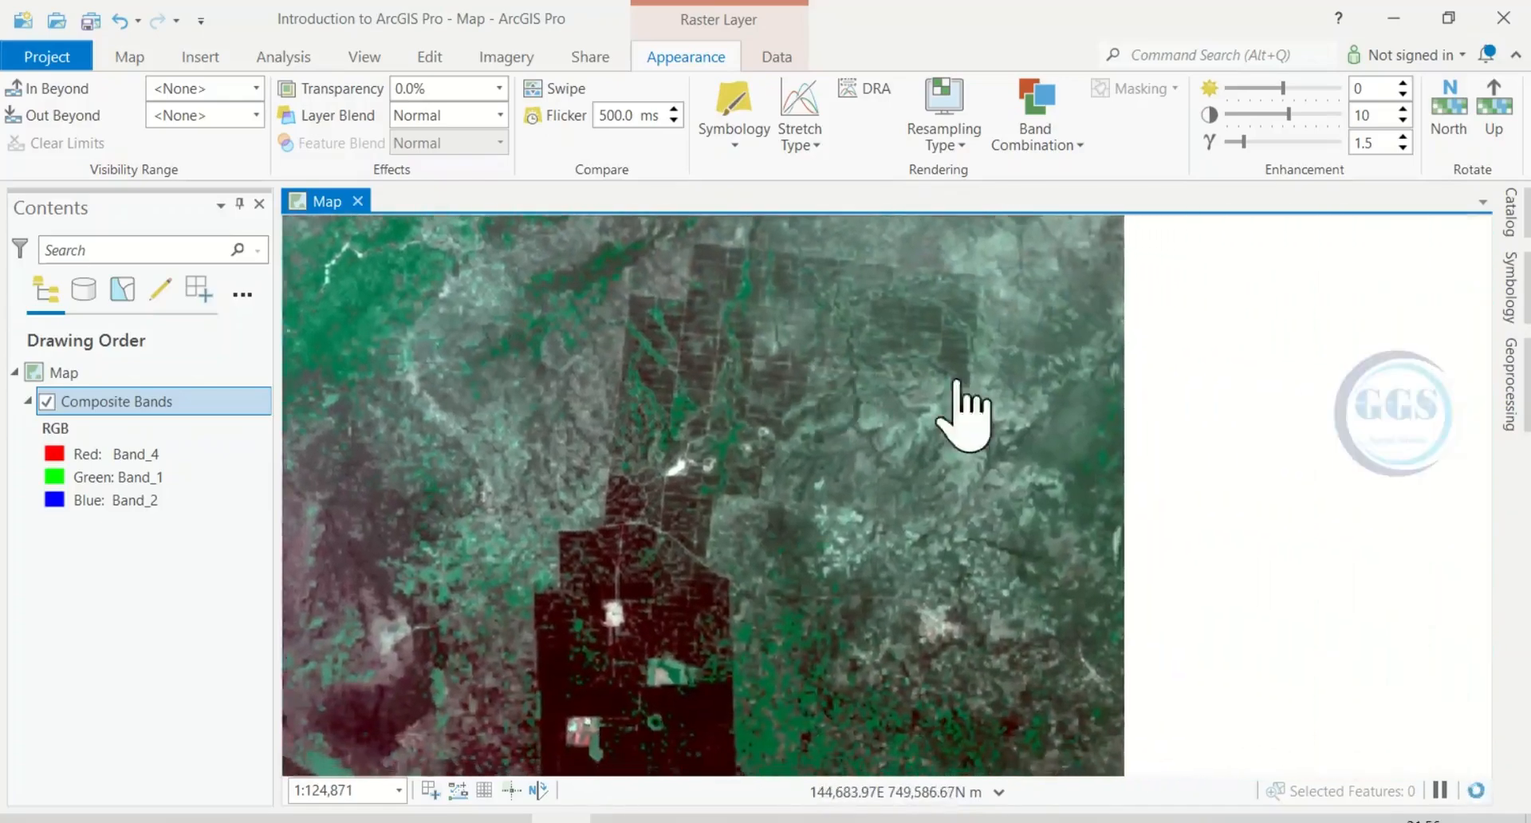
{"action": "left_click_drag", "start_coordinate": [985, 419], "coordinate": [472, 381]}
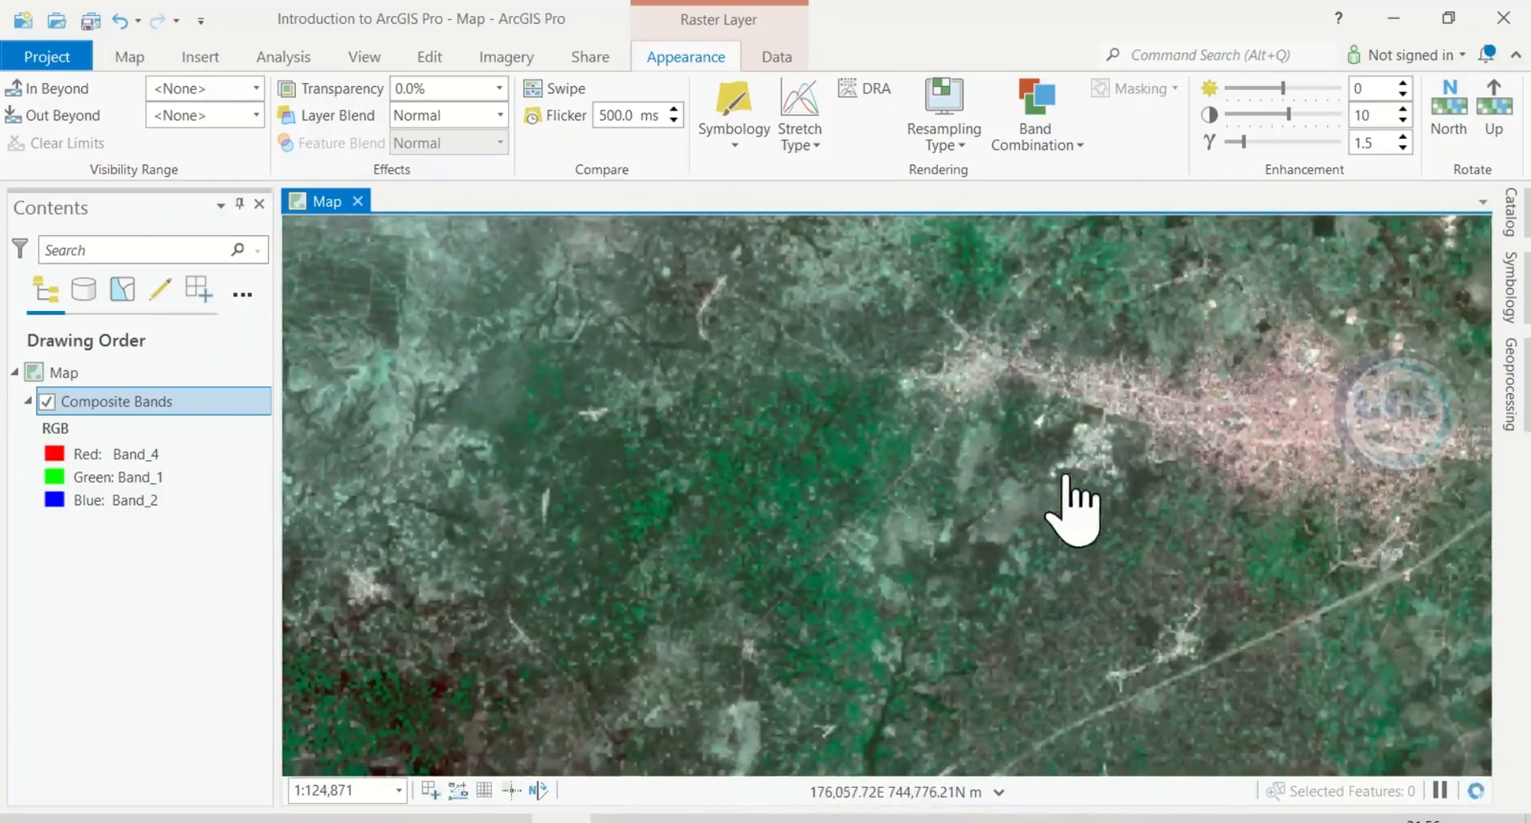
{"action": "left_click_drag", "start_coordinate": [1091, 457], "coordinate": [876, 488]}
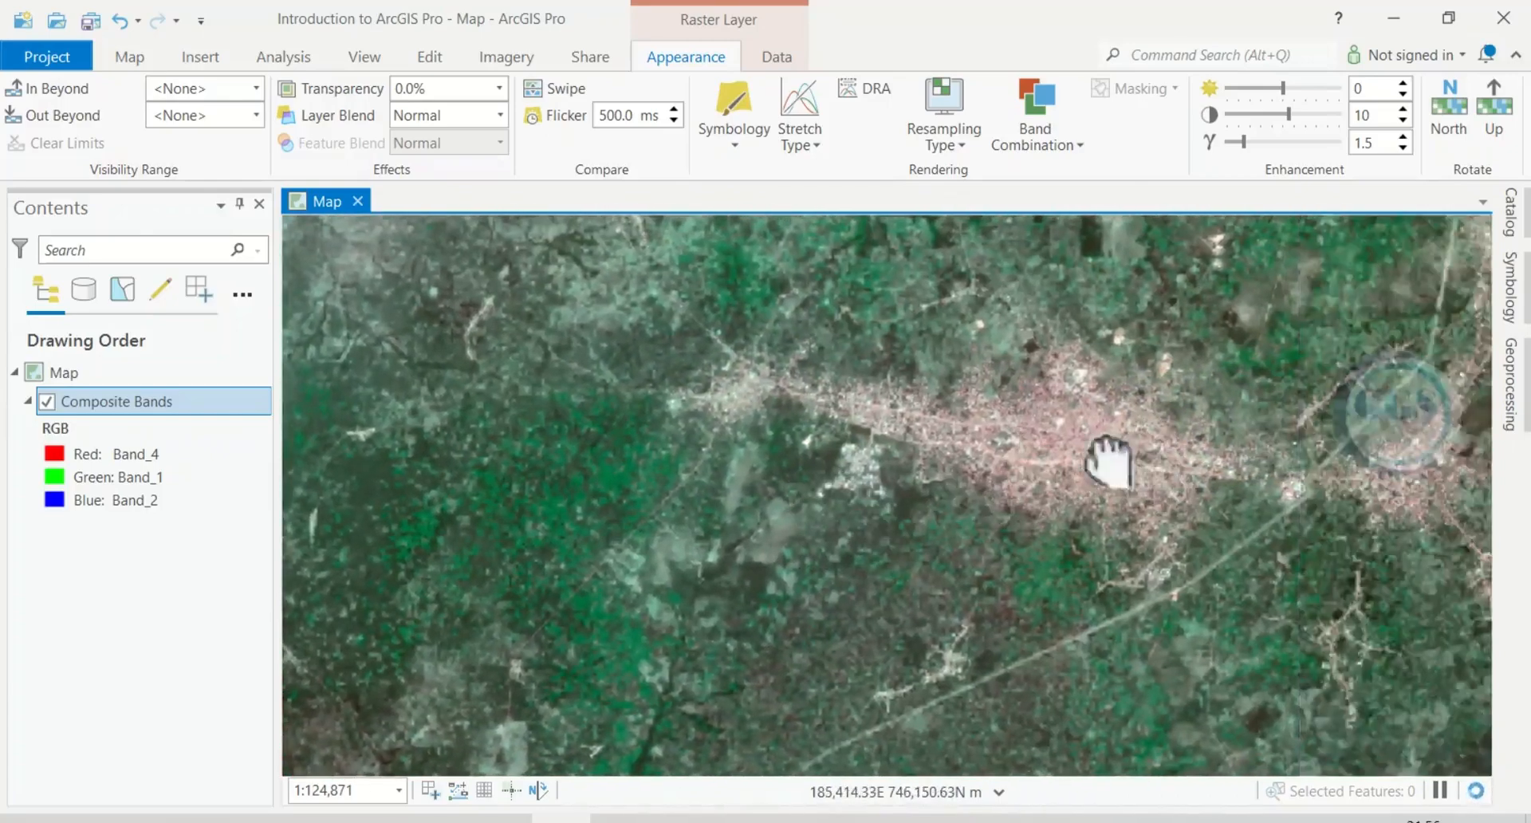
{"action": "left_click_drag", "start_coordinate": [1103, 465], "coordinate": [718, 529]}
{"action": "left_click_drag", "start_coordinate": [1049, 411], "coordinate": [798, 535]}
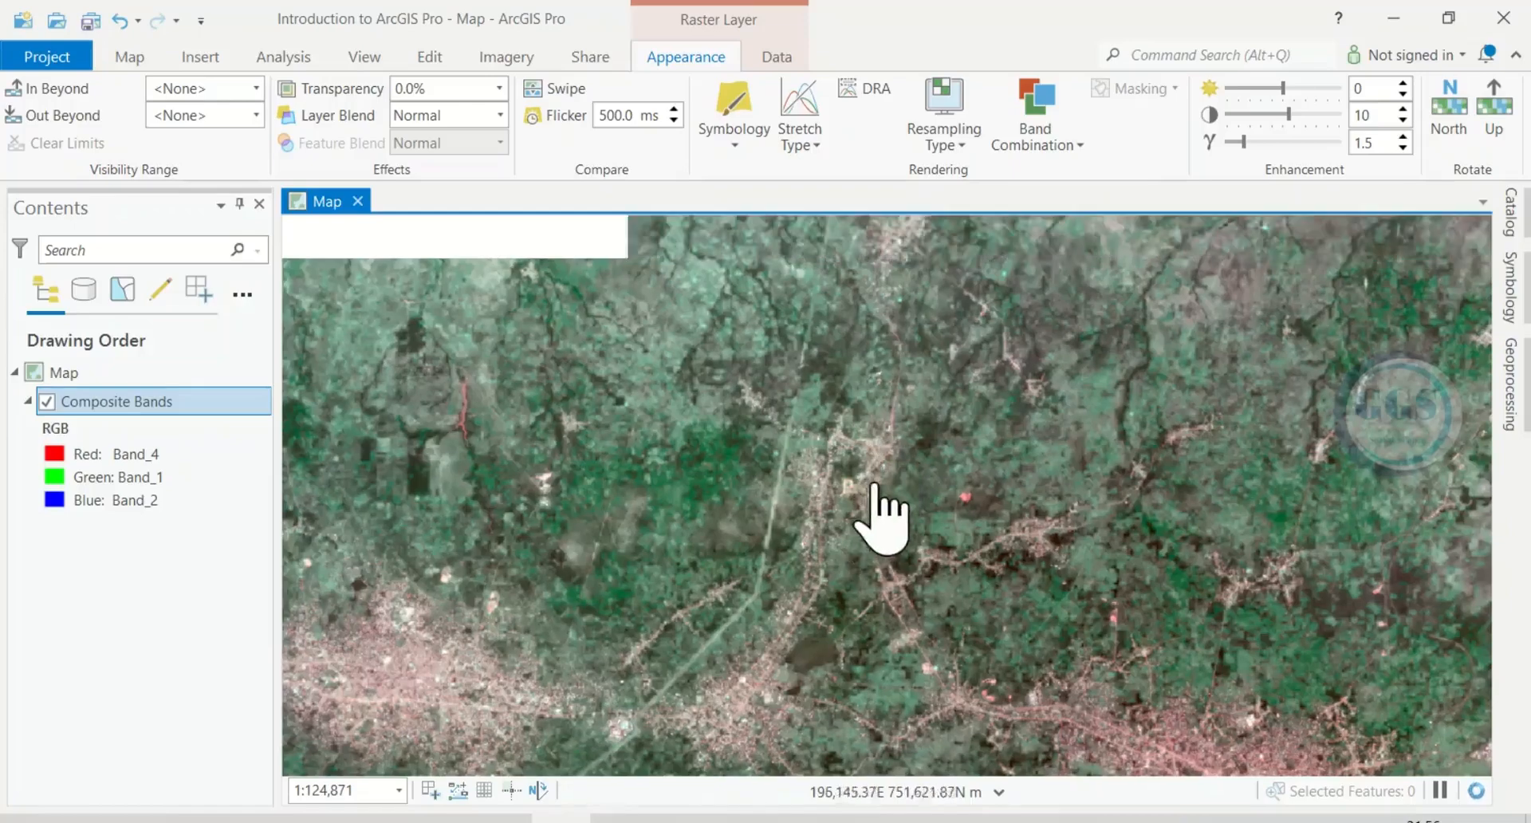
{"action": "scroll", "coordinate": [889, 480], "scroll_direction": "down", "scroll_amount": 3}
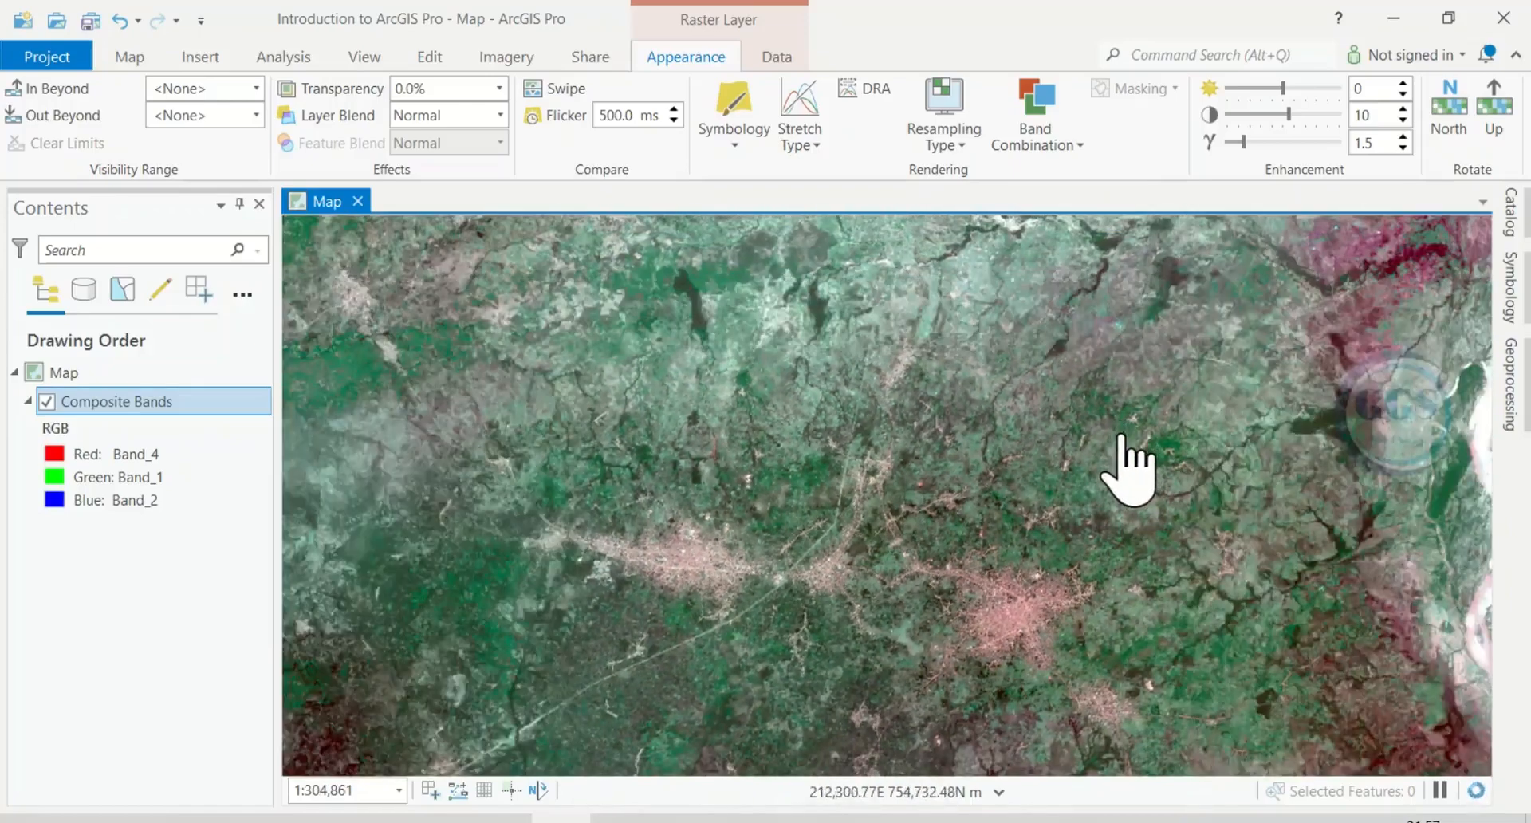
{"action": "left_click_drag", "start_coordinate": [1119, 438], "coordinate": [754, 503]}
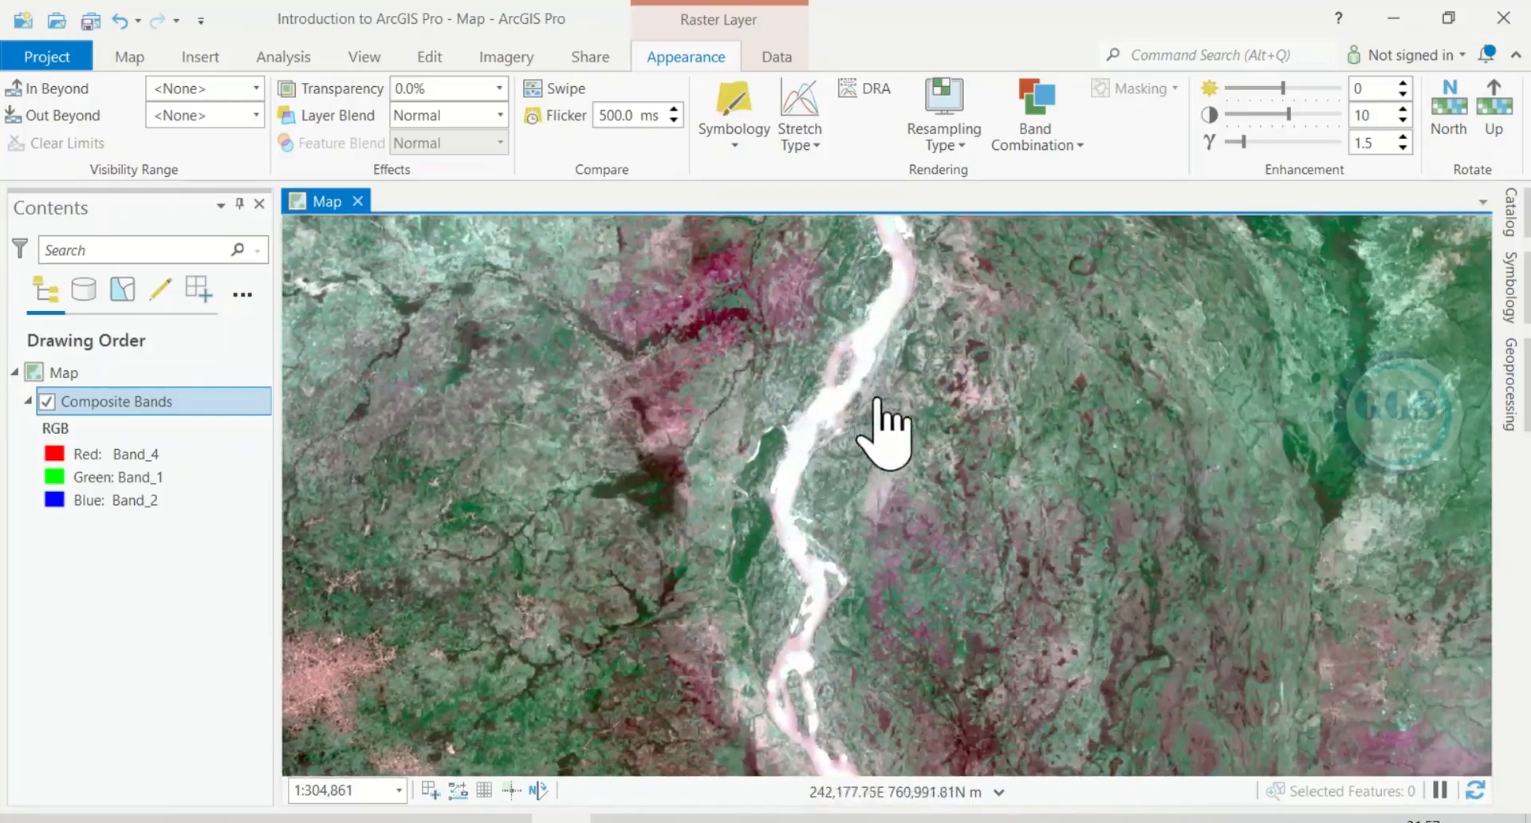
Add a custom band combination named Custom with Band_4 as red, Band_3 as green and Band_2 as blue
{"action": "left_click", "coordinate": [1080, 146]}
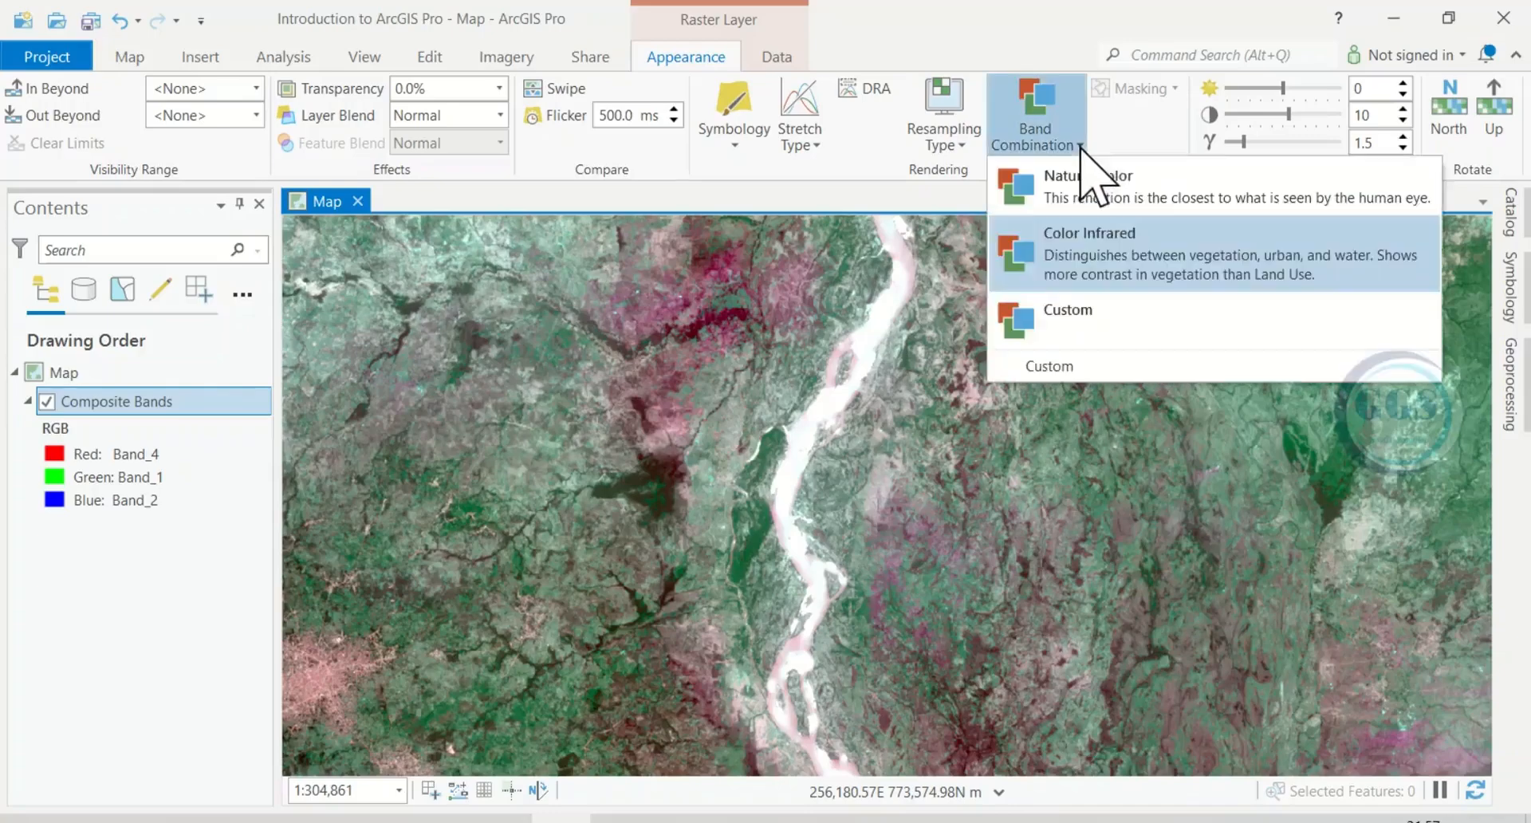
{"action": "left_click", "coordinate": [1059, 367]}
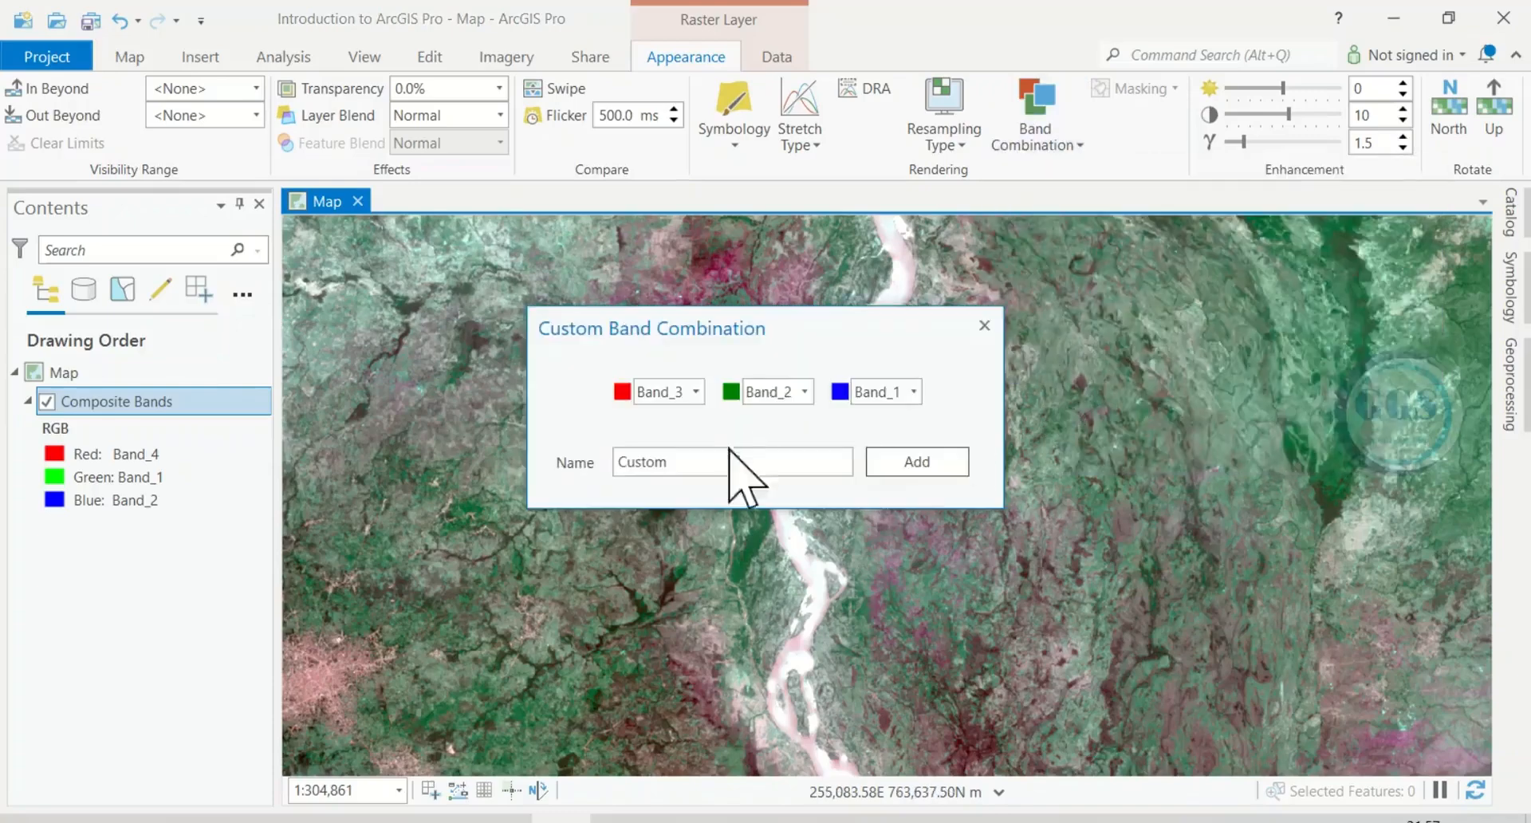
{"action": "left_click", "coordinate": [697, 392]}
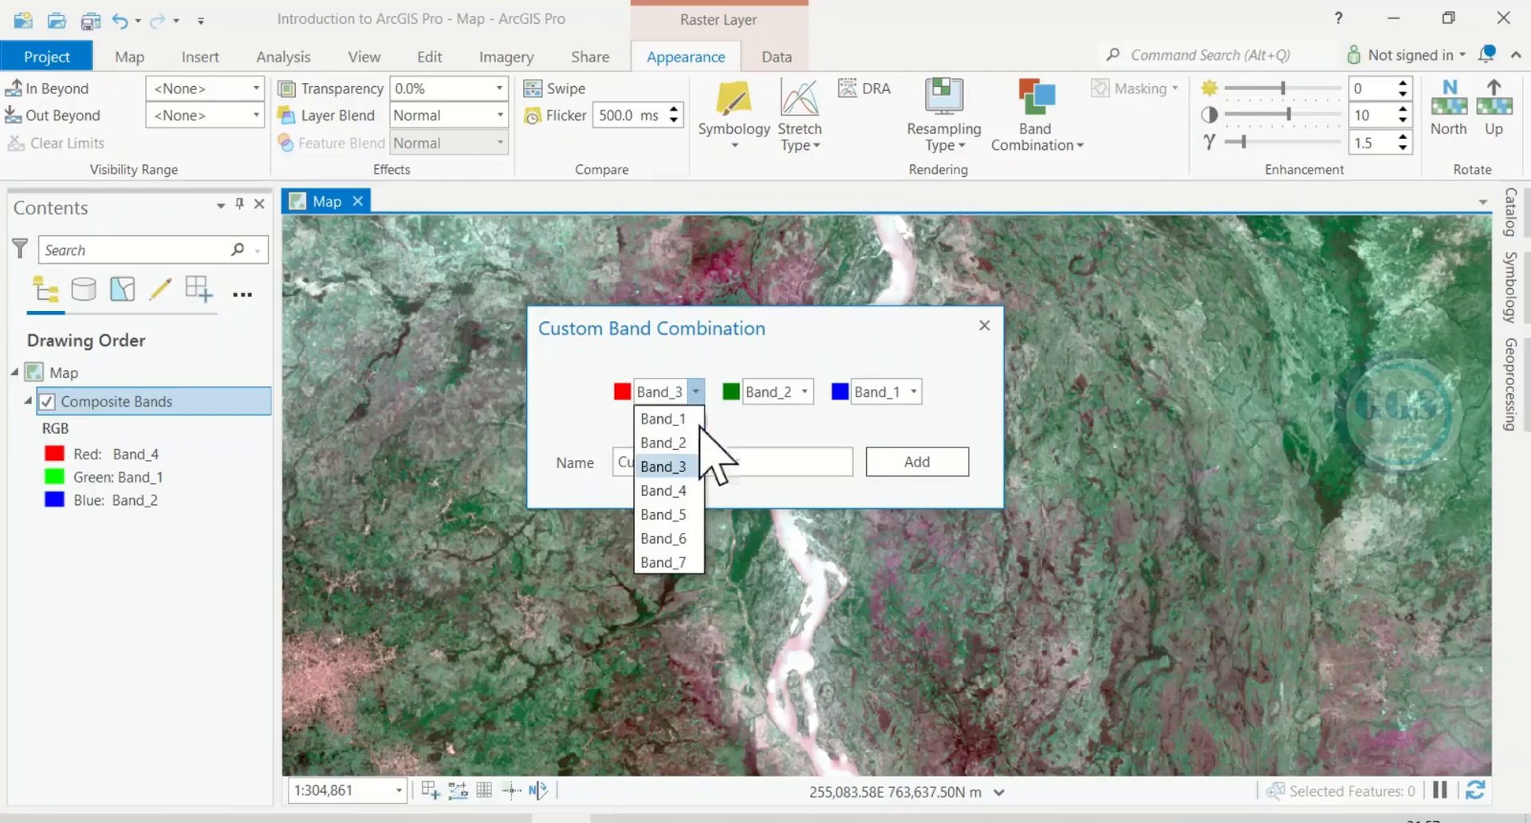
{"action": "left_click", "coordinate": [684, 490]}
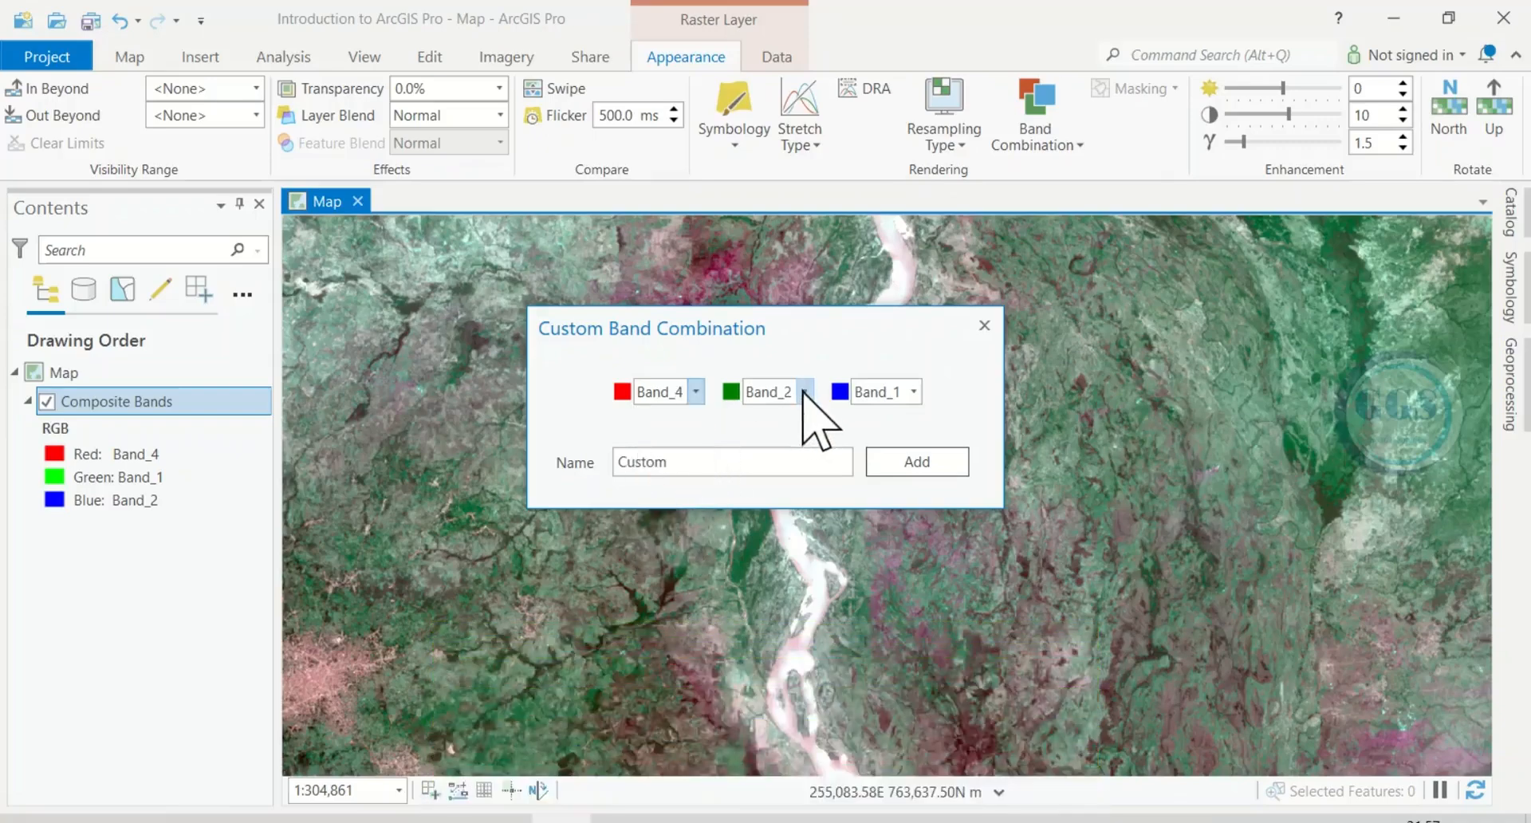
{"action": "left_click", "coordinate": [805, 392]}
{"action": "left_click", "coordinate": [787, 466]}
{"action": "left_click", "coordinate": [914, 391]}
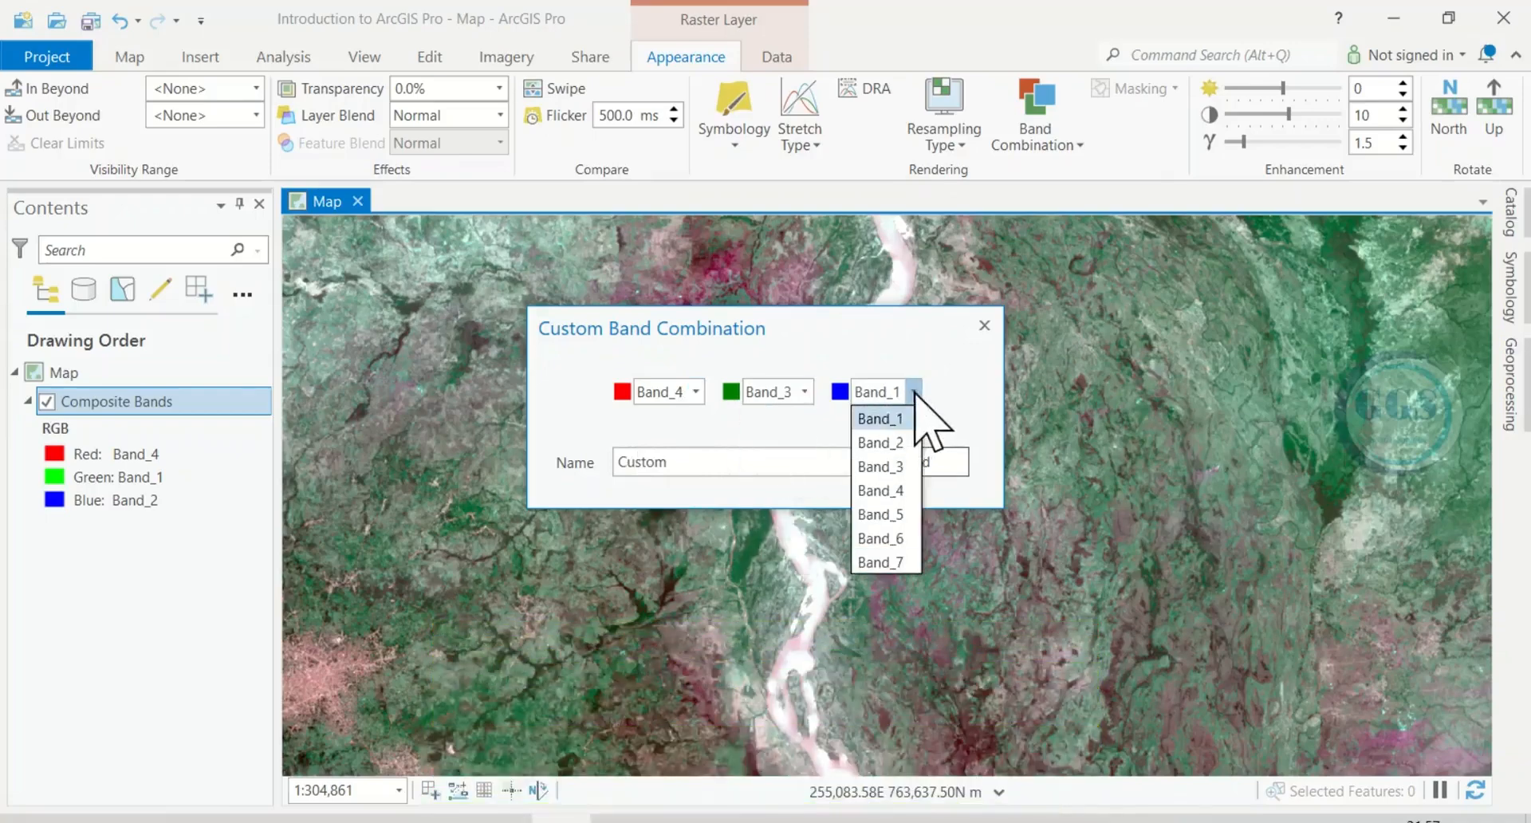
{"action": "left_click", "coordinate": [892, 442]}
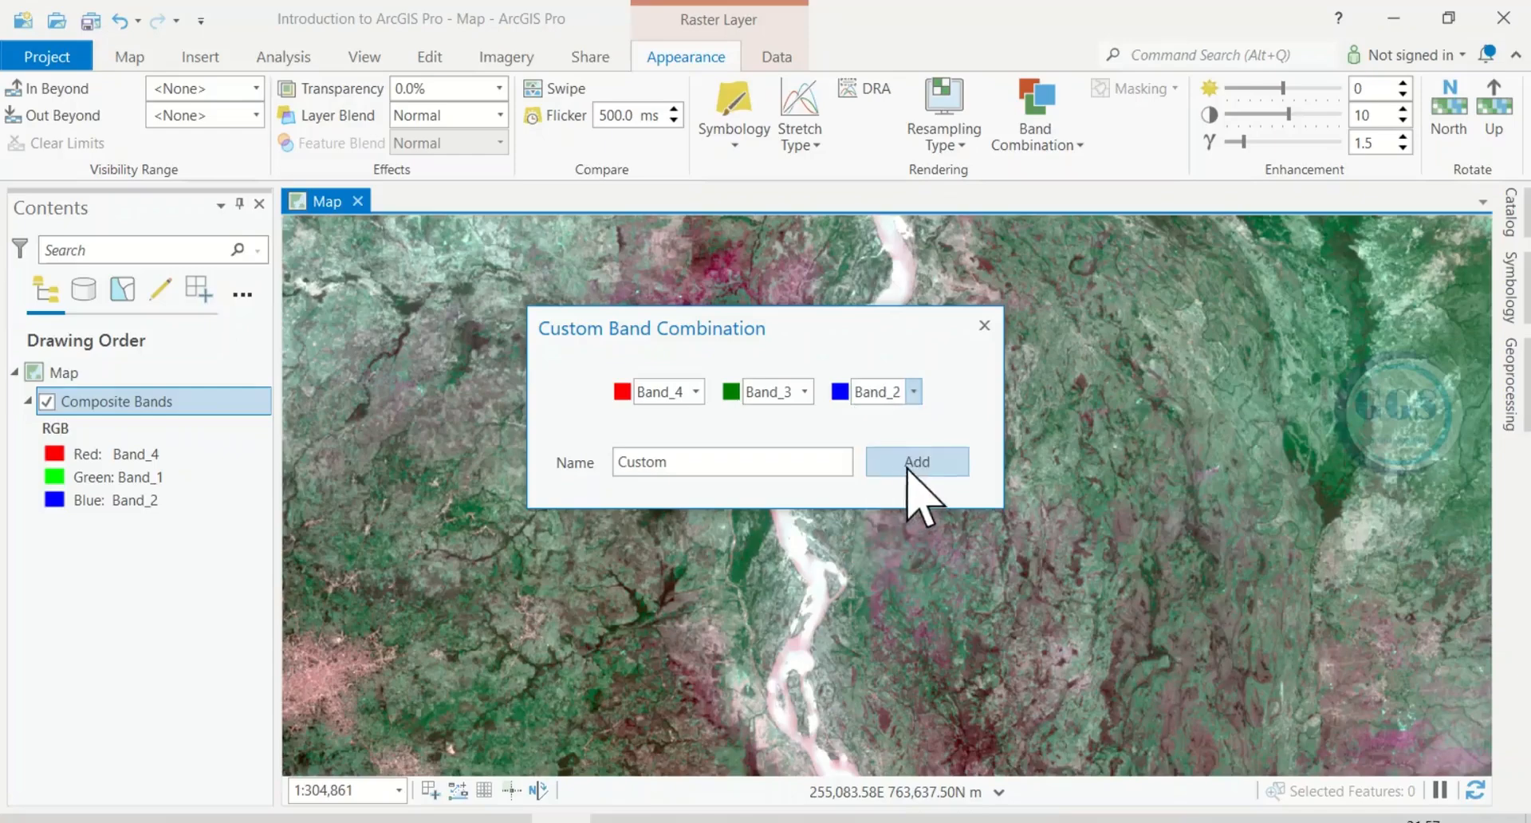
{"action": "left_click", "coordinate": [909, 467]}
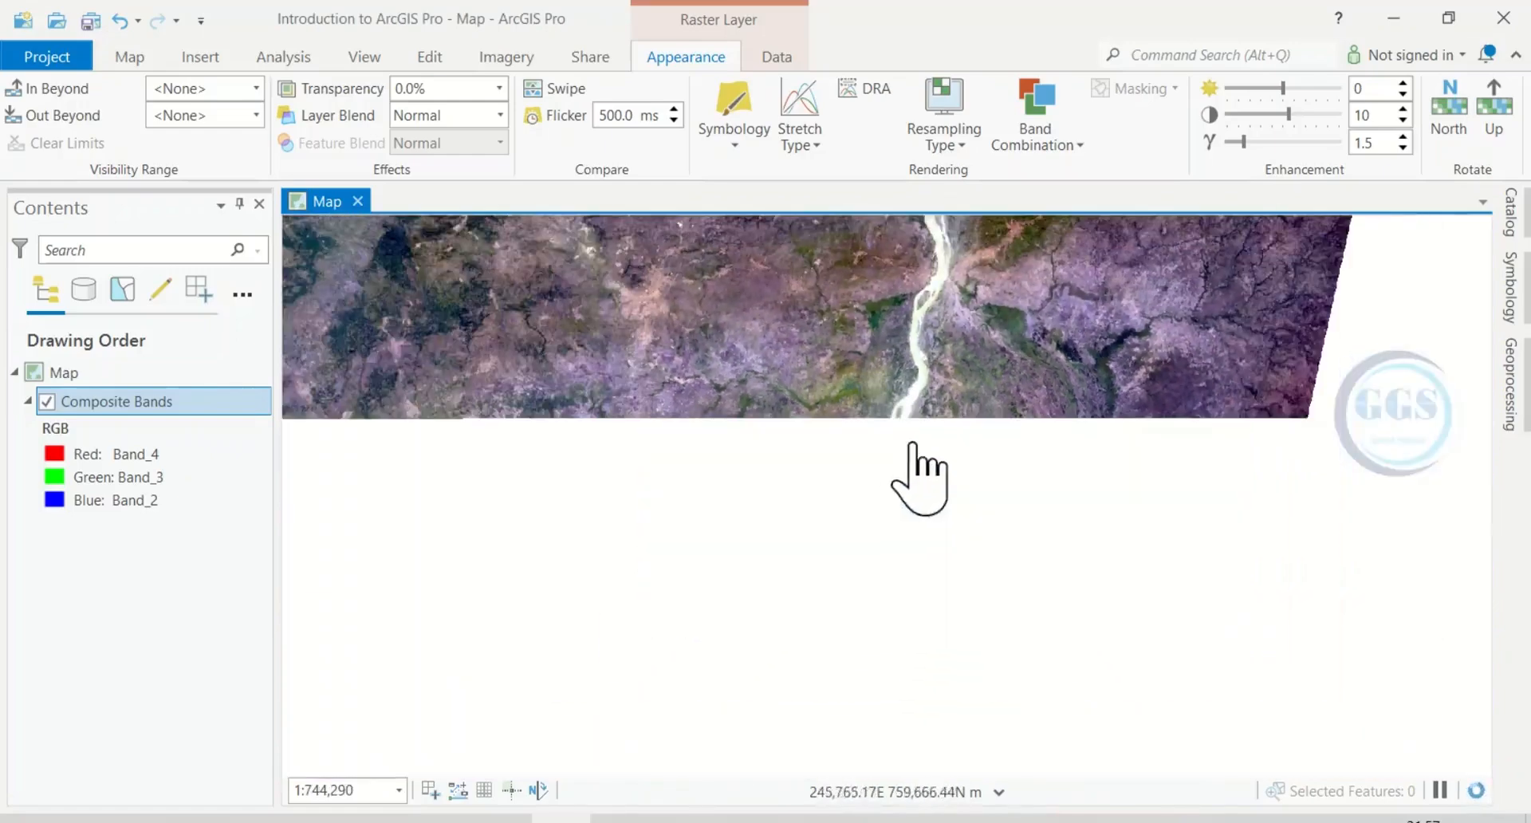
Examine how the settlements, roads and surrounding land appear in the Band_4, Band_3, Band_2 rendering at close and wide scales
{"action": "mouse_move", "coordinate": [909, 470]}
{"action": "left_mouse_down"}
{"action": "mouse_move", "coordinate": [965, 435]}
{"action": "mouse_move", "coordinate": [1083, 477]}
{"action": "left_mouse_up"}
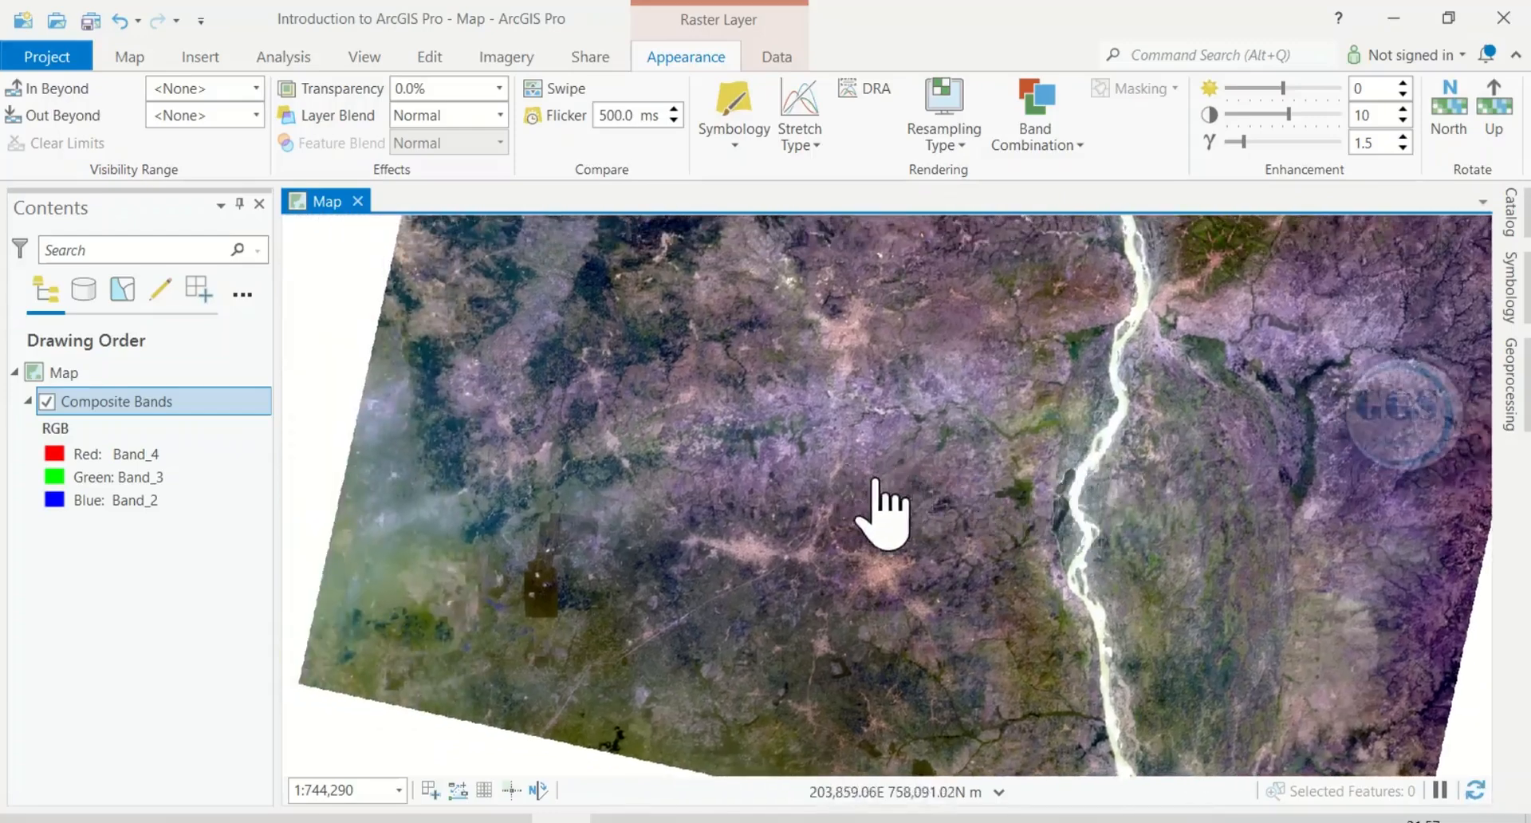
{"action": "scroll", "coordinate": [869, 571], "scroll_direction": "up", "scroll_amount": 5}
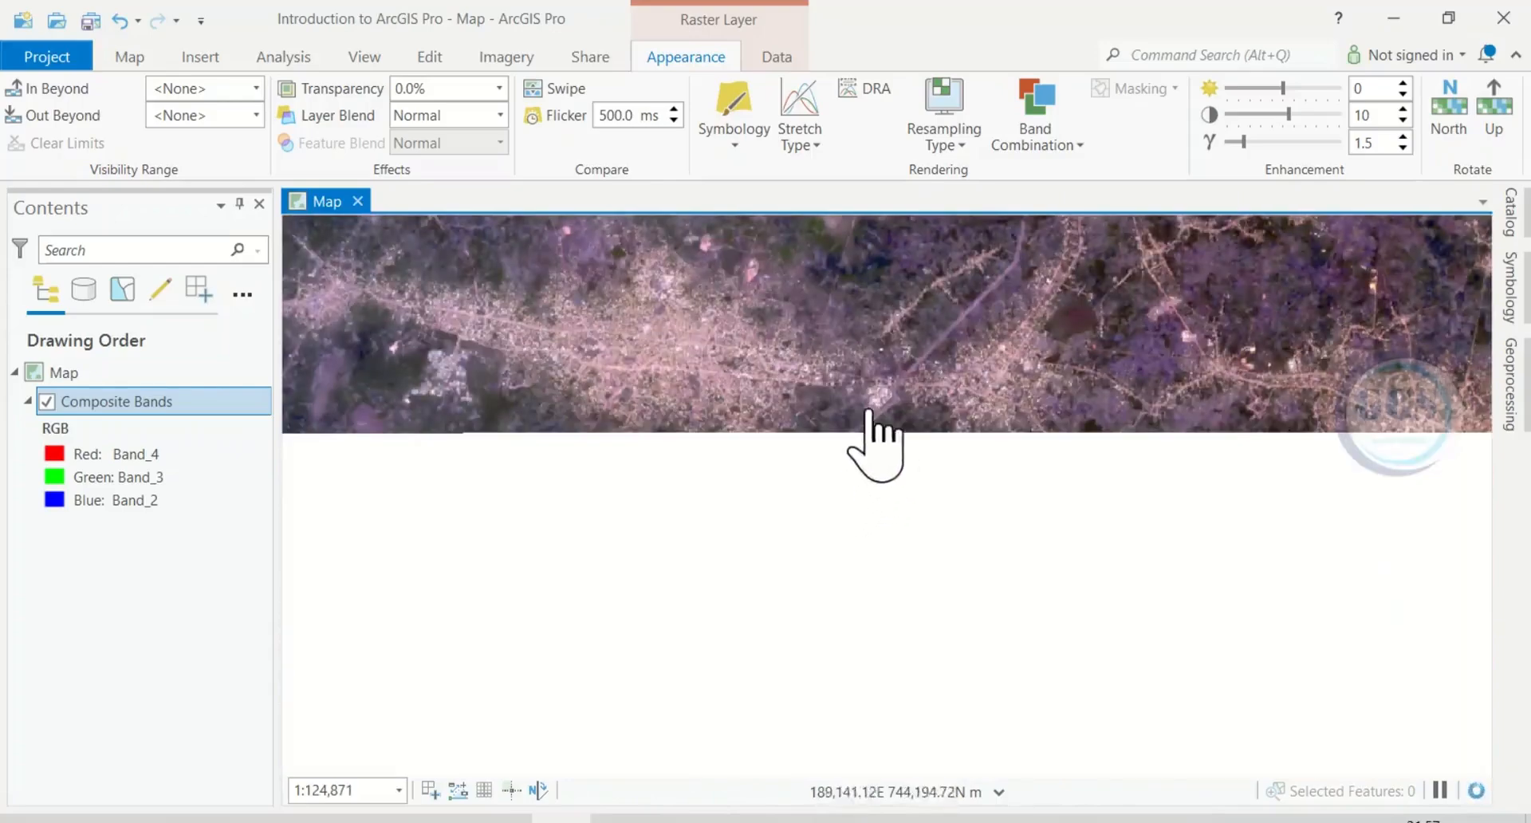
{"action": "scroll", "coordinate": [893, 395], "scroll_direction": "up", "scroll_amount": 1}
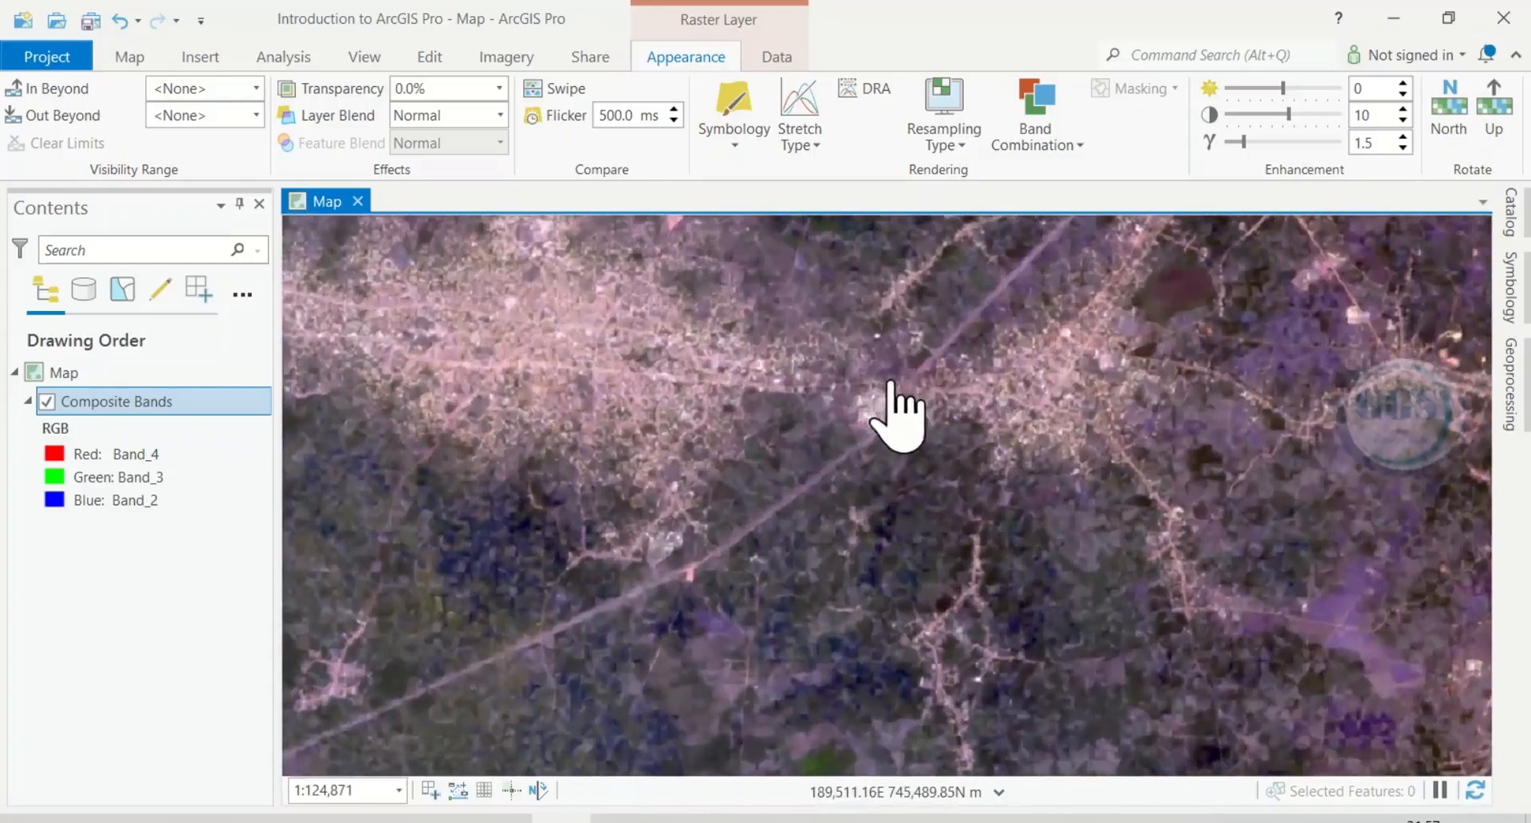
{"action": "left_click_drag", "start_coordinate": [780, 407], "coordinate": [1001, 514]}
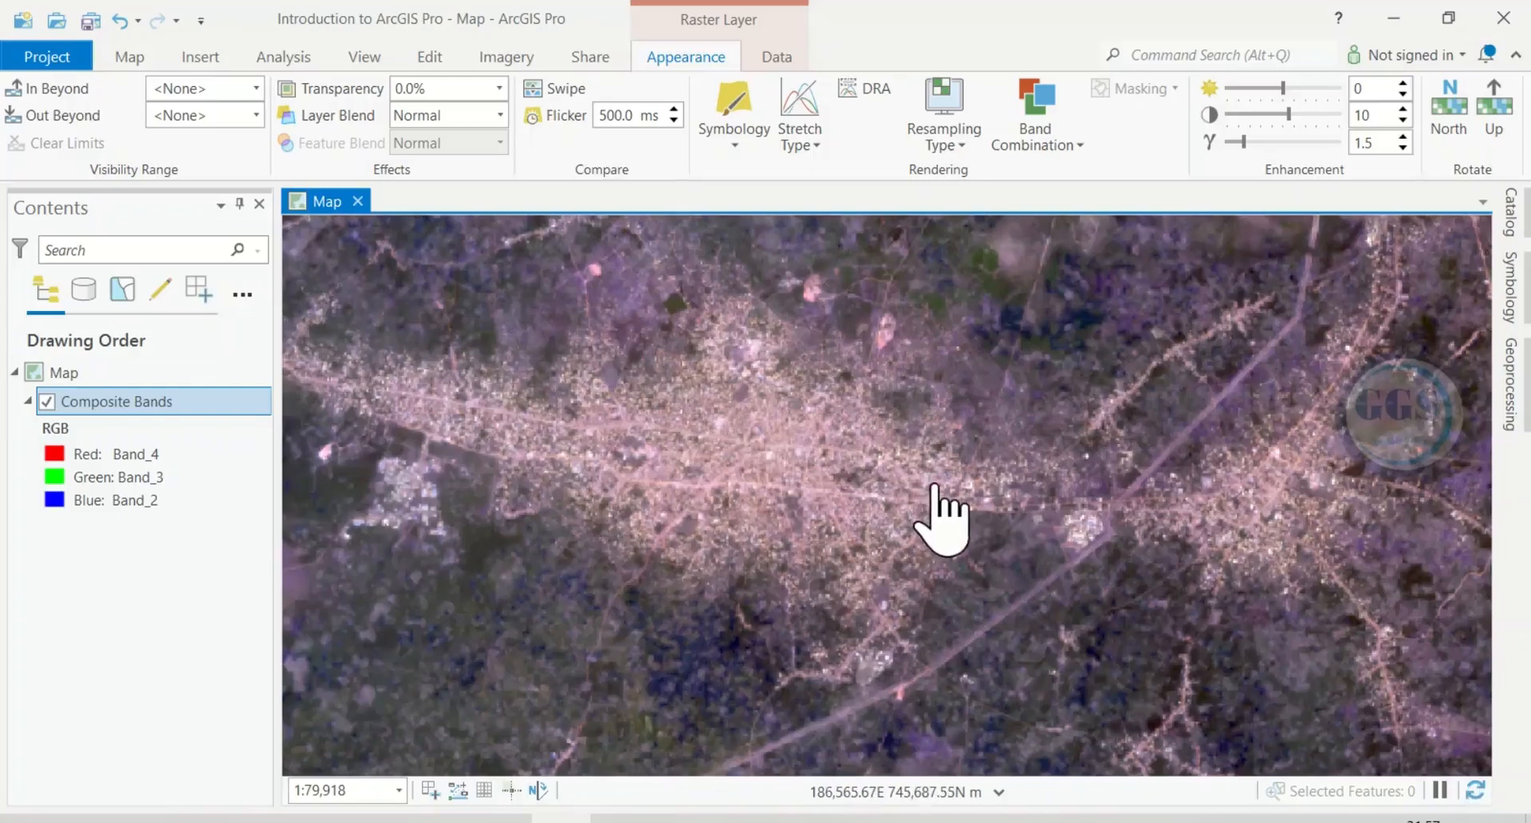
{"action": "left_click_drag", "start_coordinate": [857, 491], "coordinate": [1026, 492]}
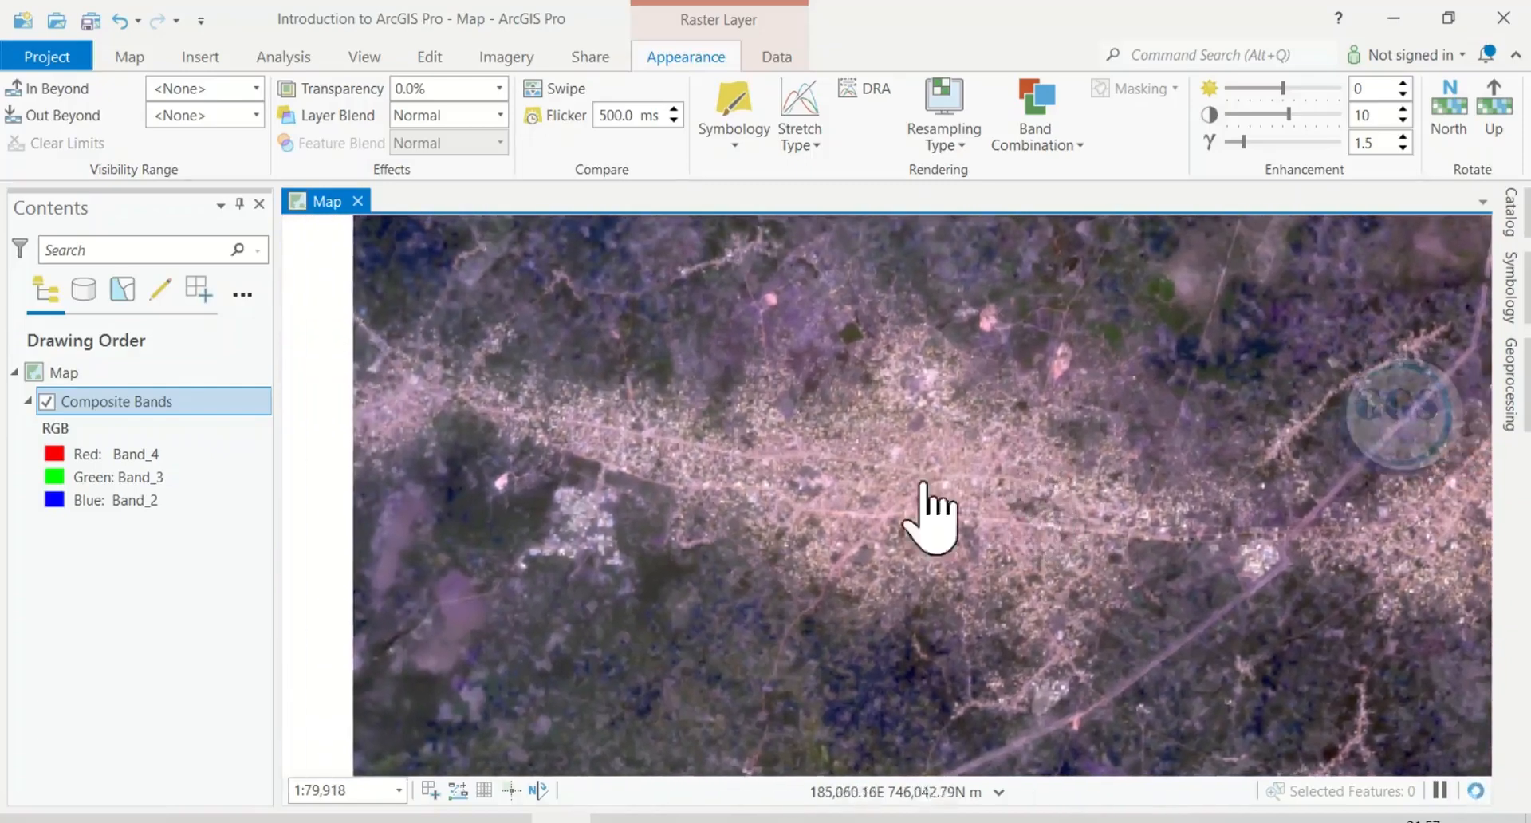
{"action": "left_click_drag", "start_coordinate": [824, 459], "coordinate": [957, 462]}
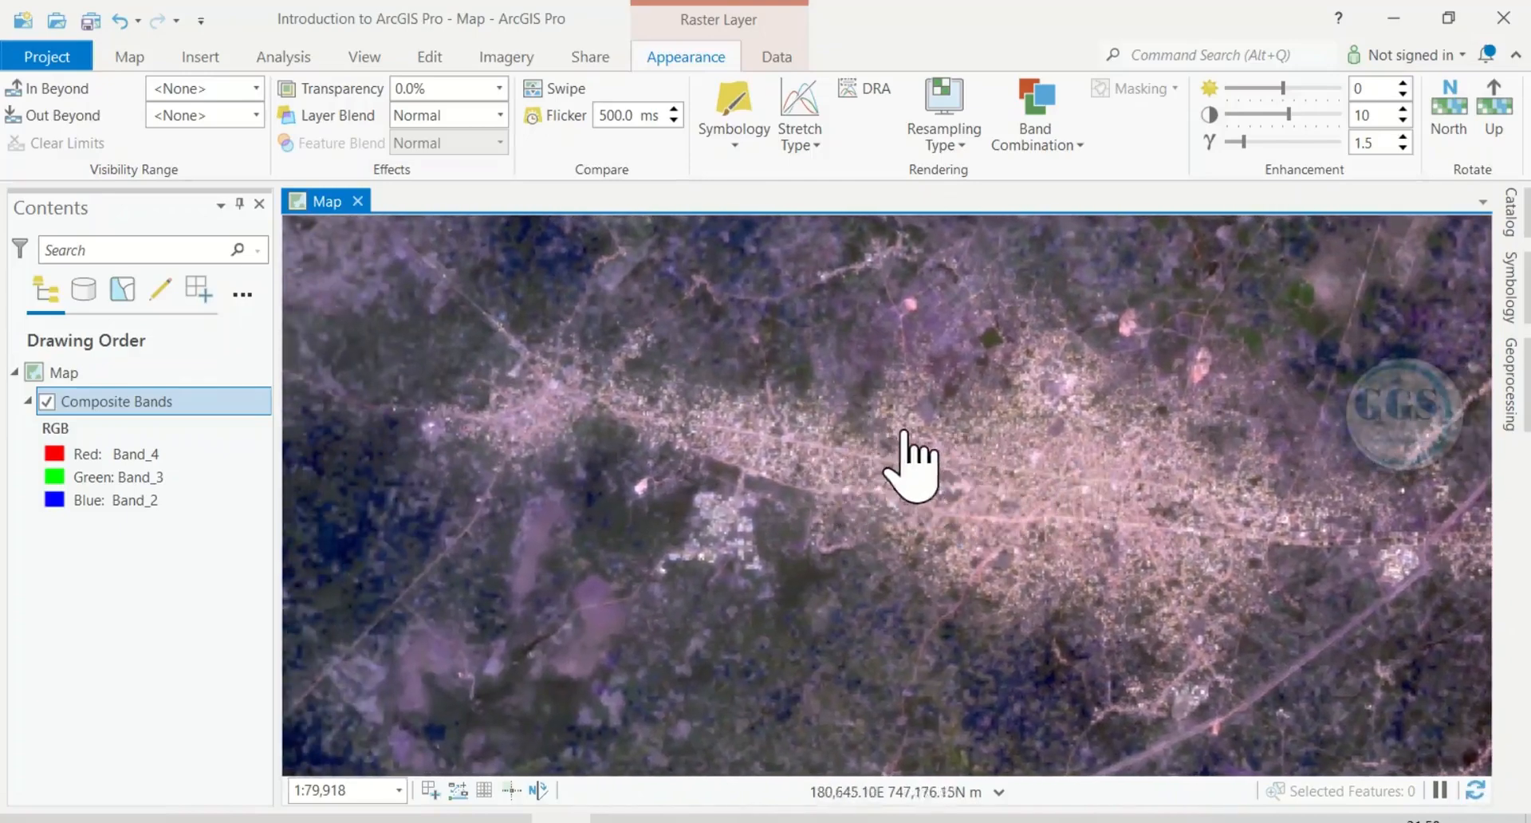
{"action": "scroll", "coordinate": [905, 443], "scroll_direction": "down", "scroll_amount": 3}
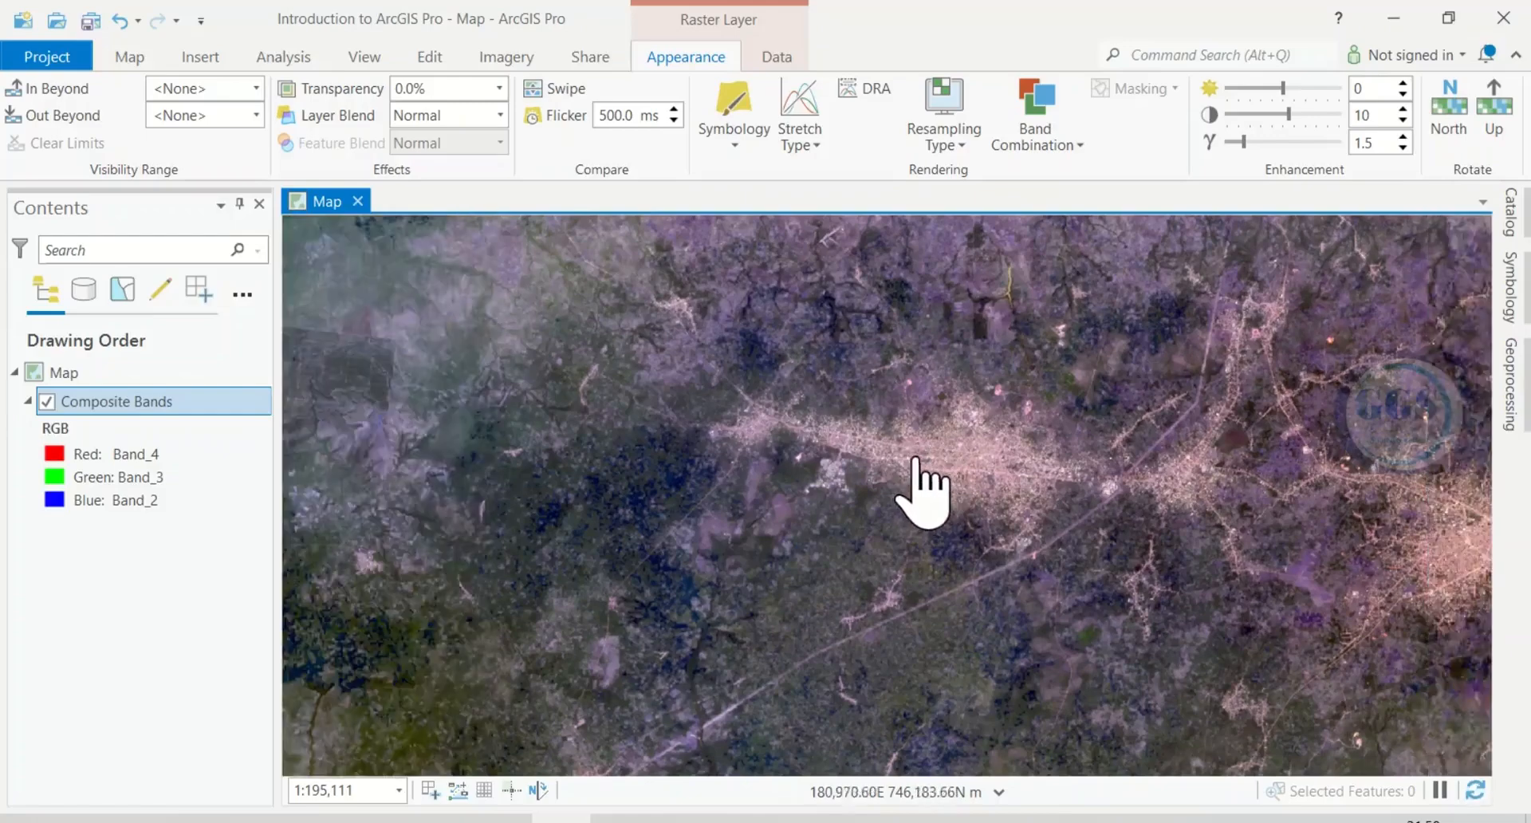
{"action": "scroll", "coordinate": [947, 486], "scroll_direction": "down", "scroll_amount": 2}
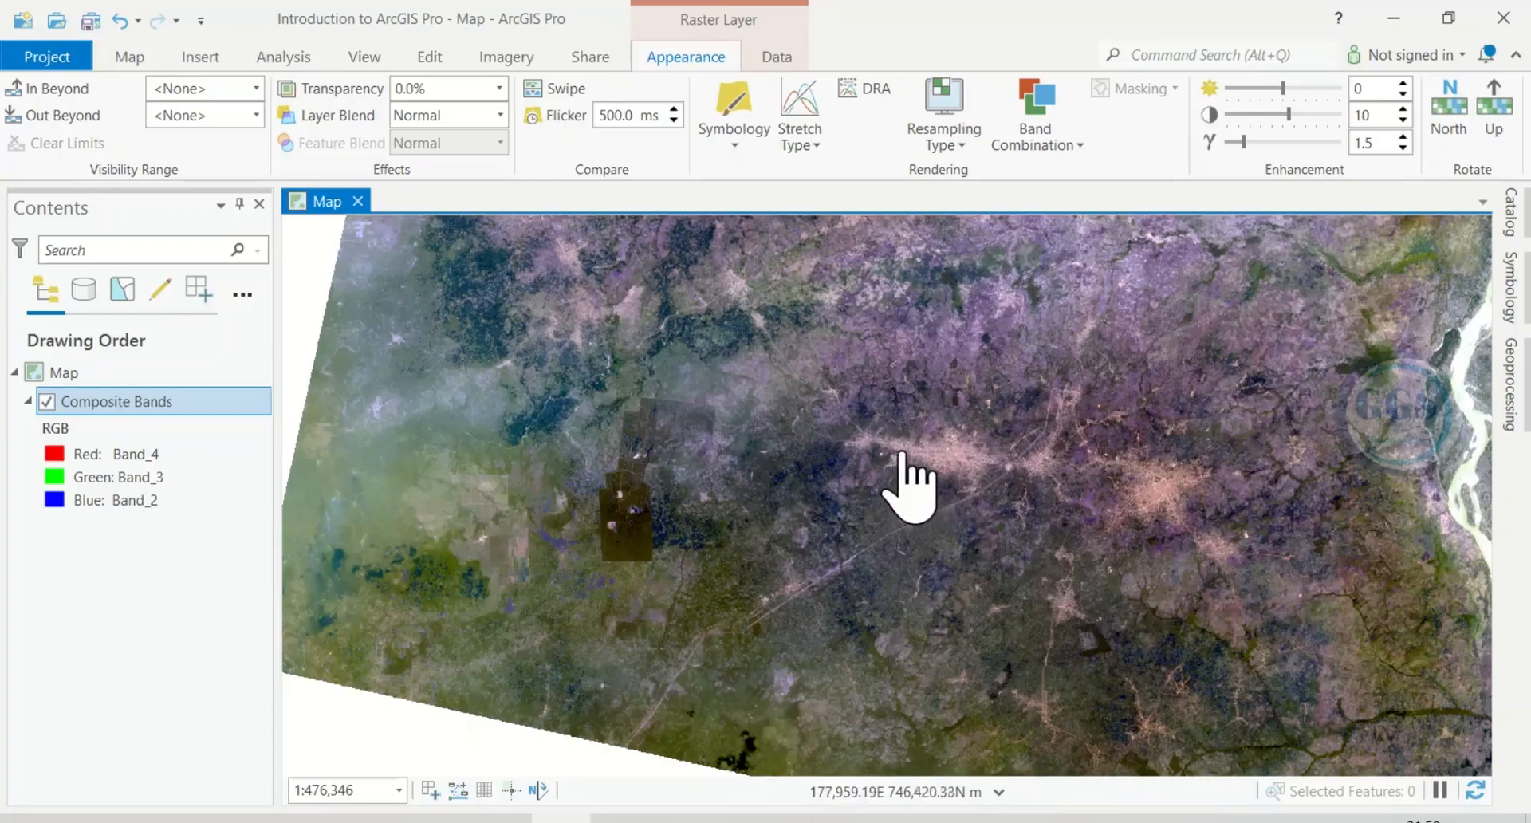
{"action": "left_click_drag", "start_coordinate": [797, 393], "coordinate": [946, 518]}
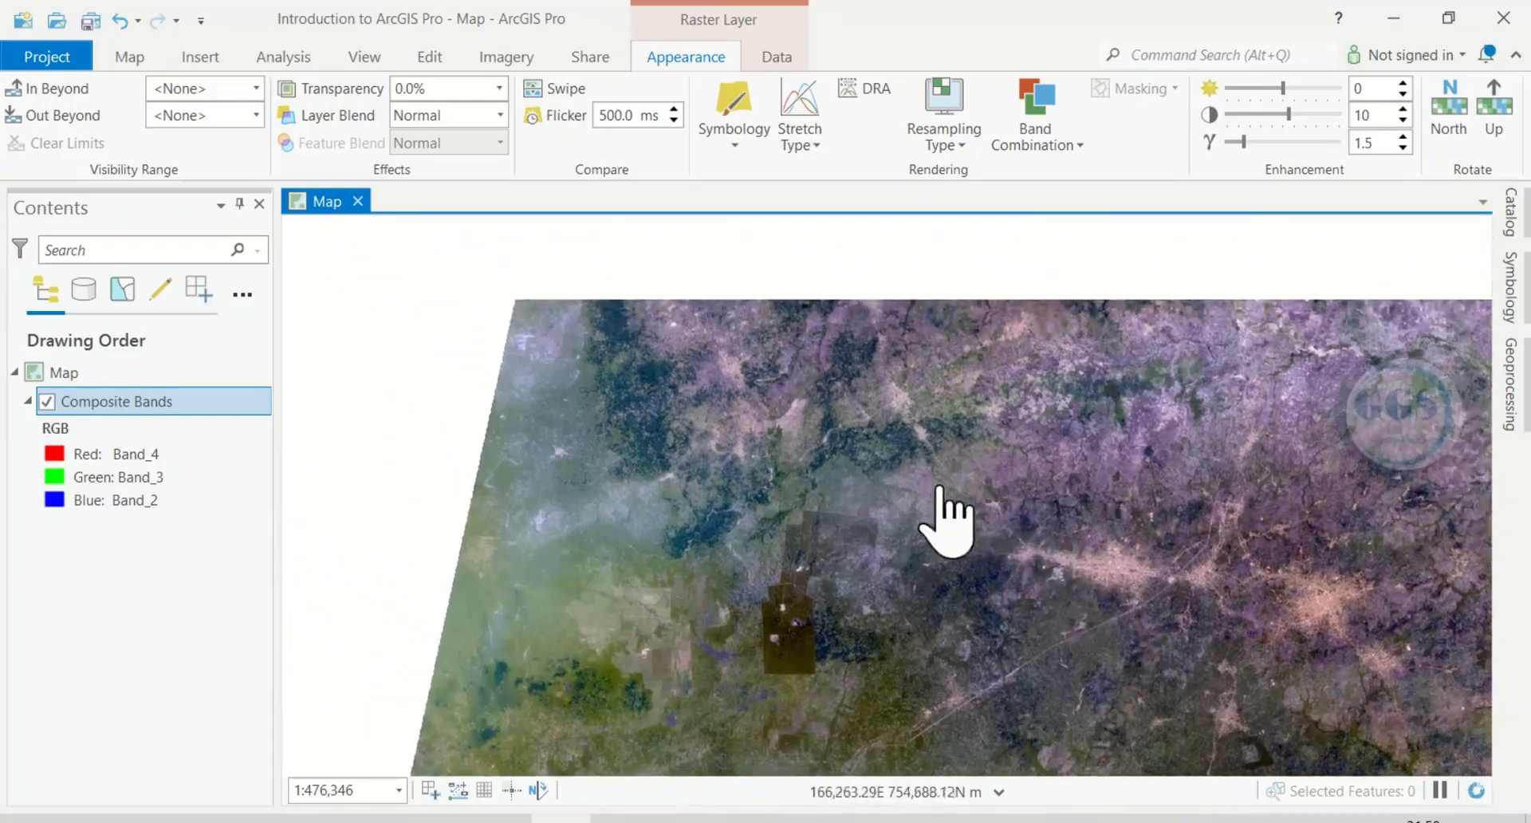